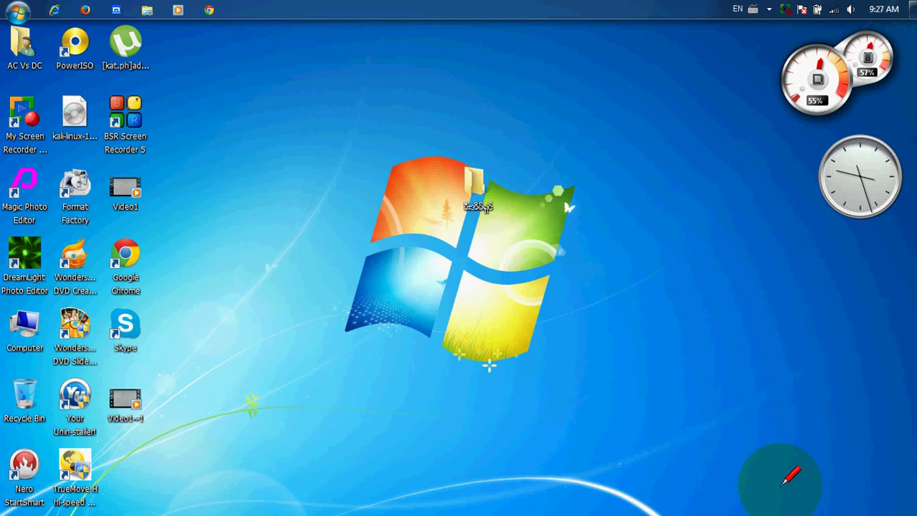
pyautogui.moveTo(760, 495)
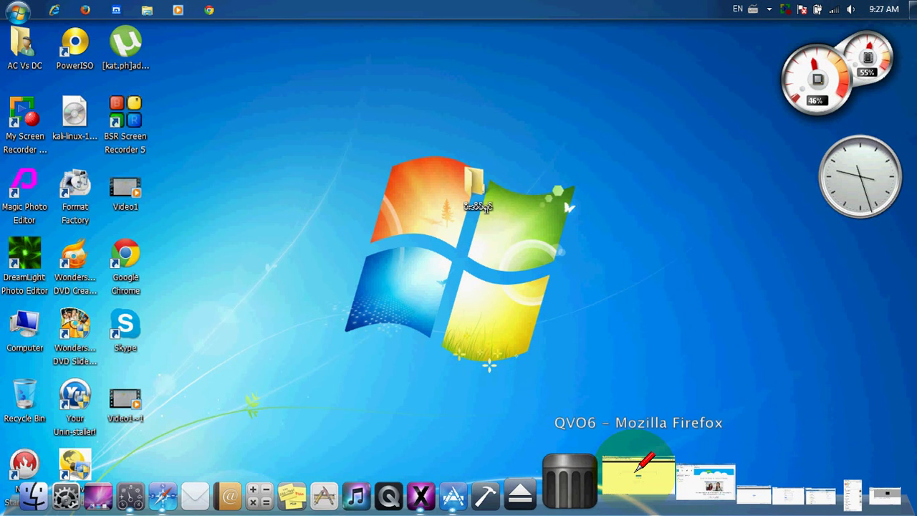
pyautogui.click(637, 470)
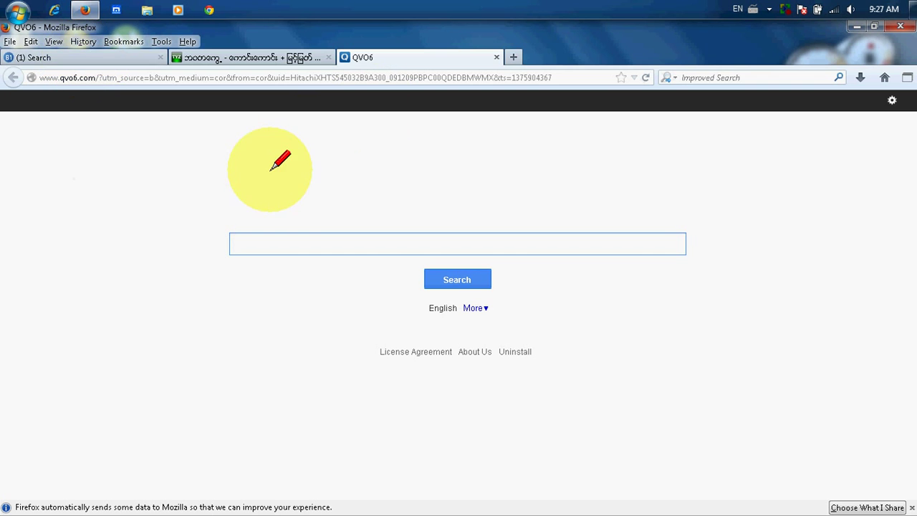
pyautogui.click(857, 26)
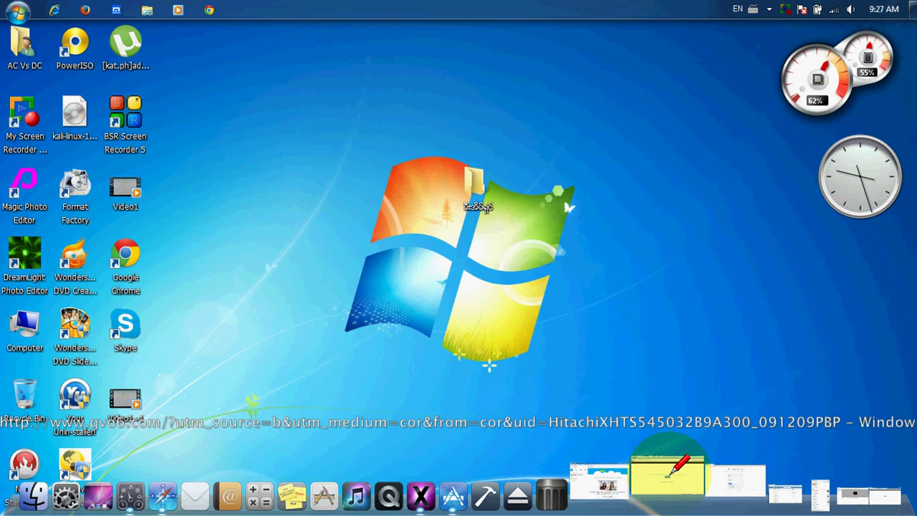
# Switch to Internet Explorer, confirm Zawgyi-One as the webpage font for the Latin based script in Internet Options, and minimize the browser
pyautogui.click(661, 466)
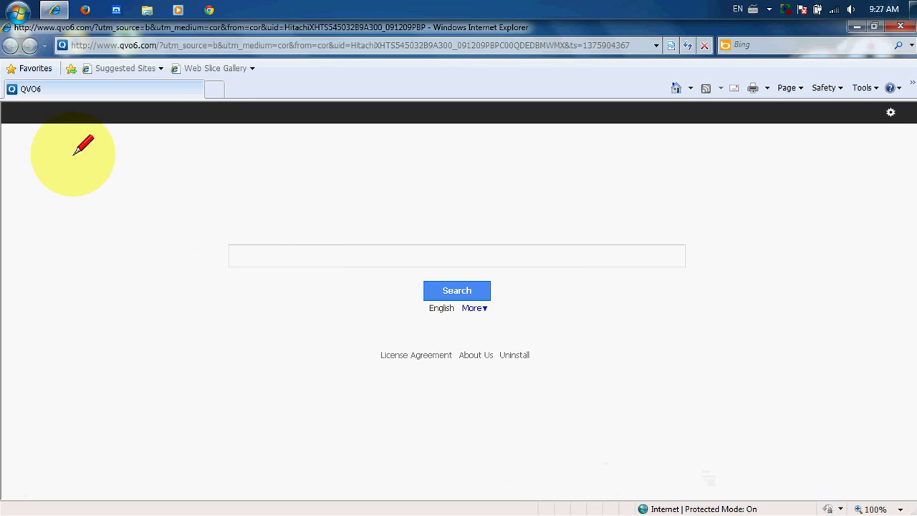
pyautogui.click(878, 87)
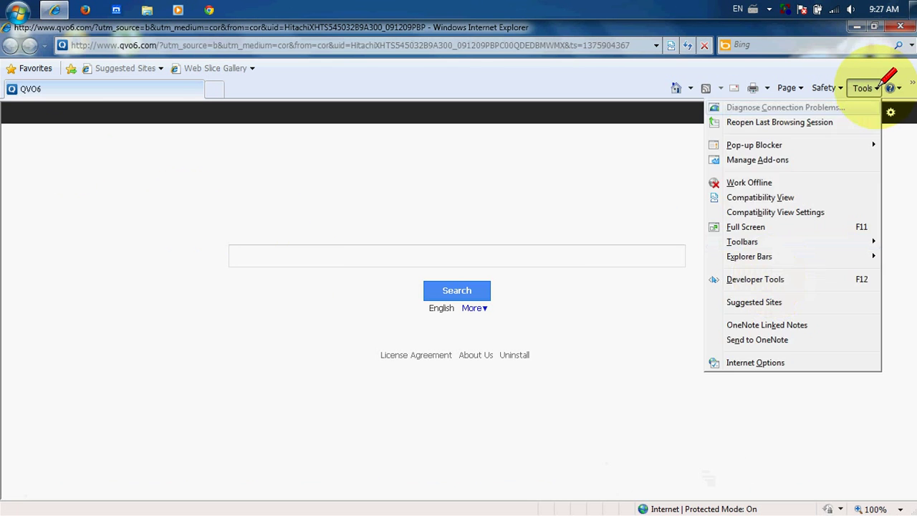
pyautogui.click(762, 362)
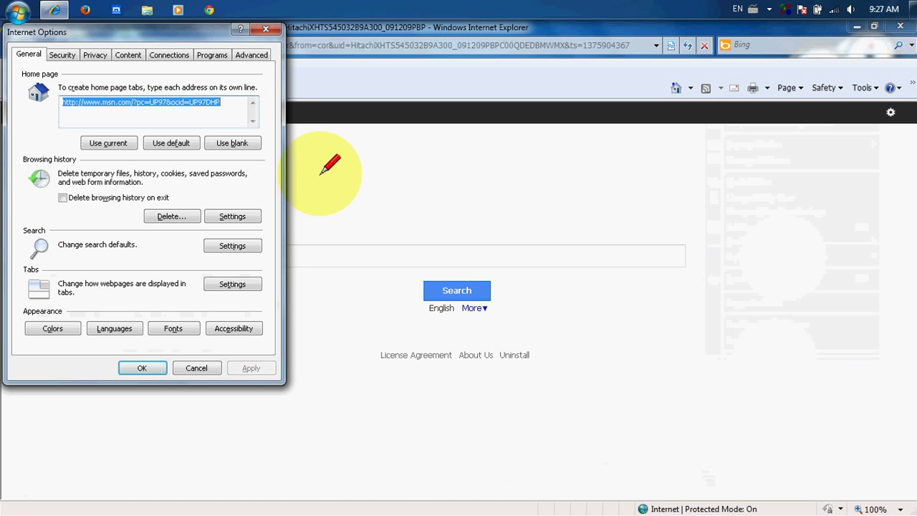
pyautogui.click(172, 329)
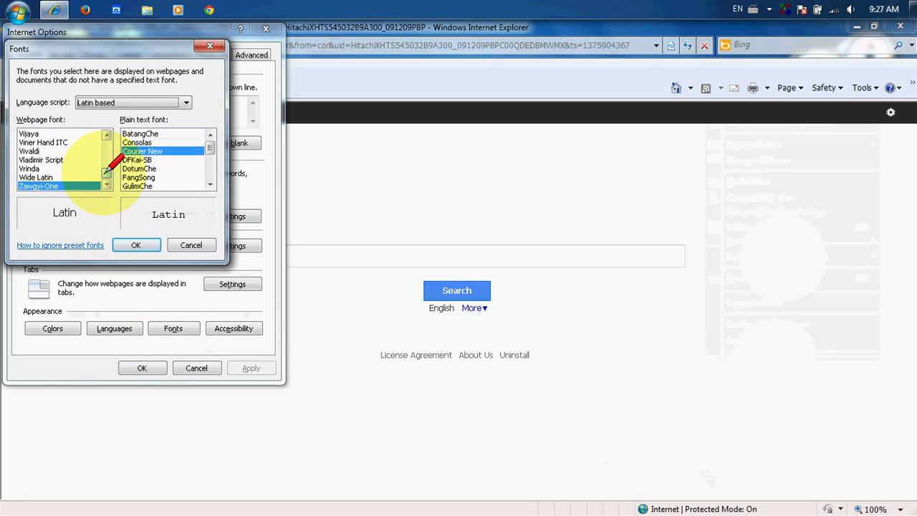
pyautogui.click(136, 244)
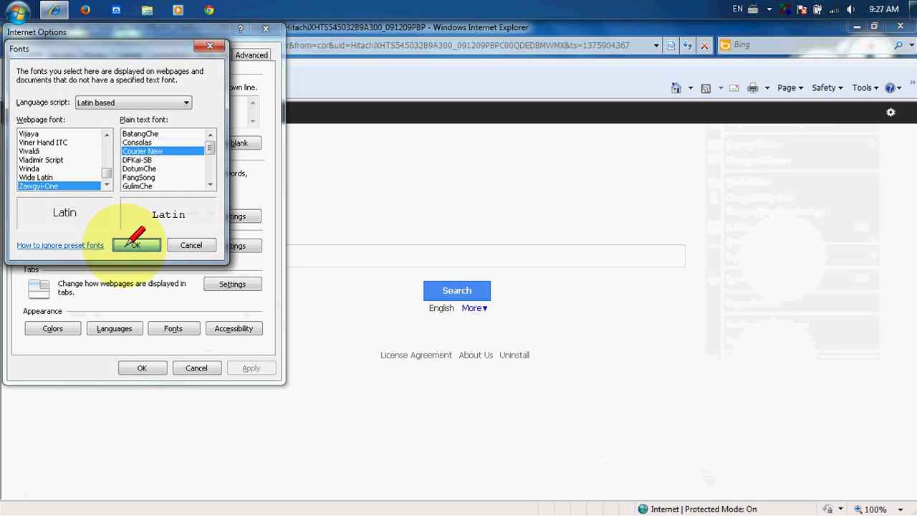
pyautogui.click(142, 368)
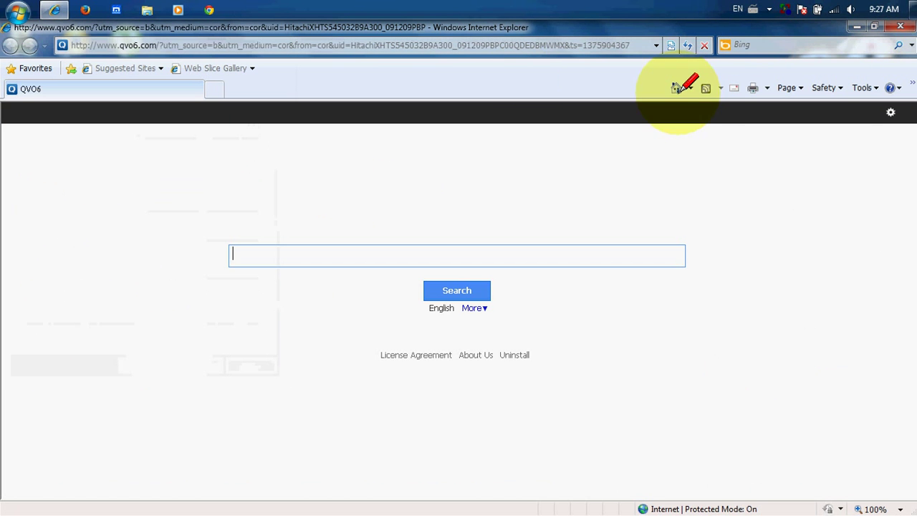
pyautogui.click(857, 28)
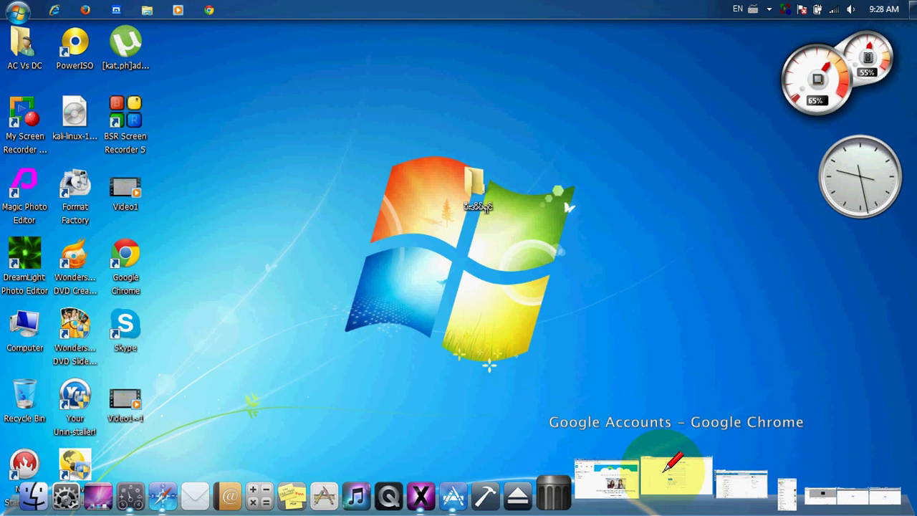
# Switch to Google Chrome and open the font customization for web content in its advanced settings
pyautogui.click(661, 464)
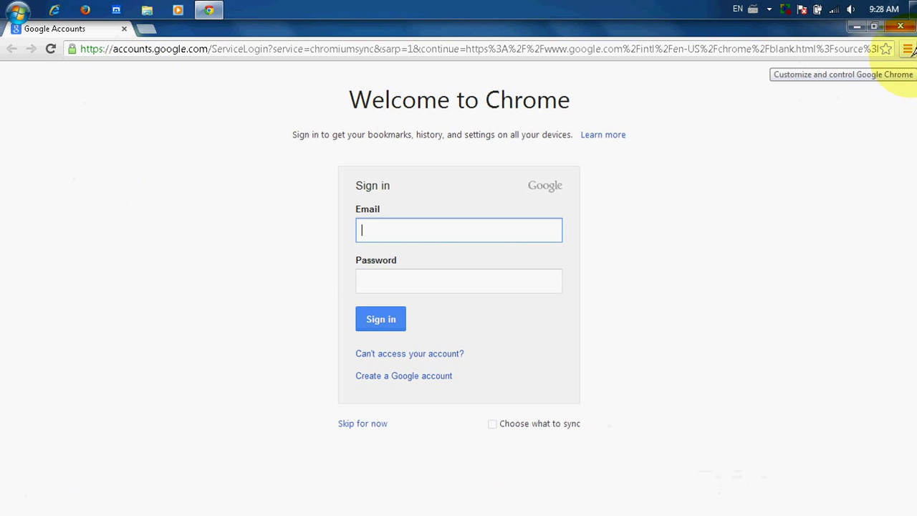
pyautogui.hotkey('ctrl', '2')
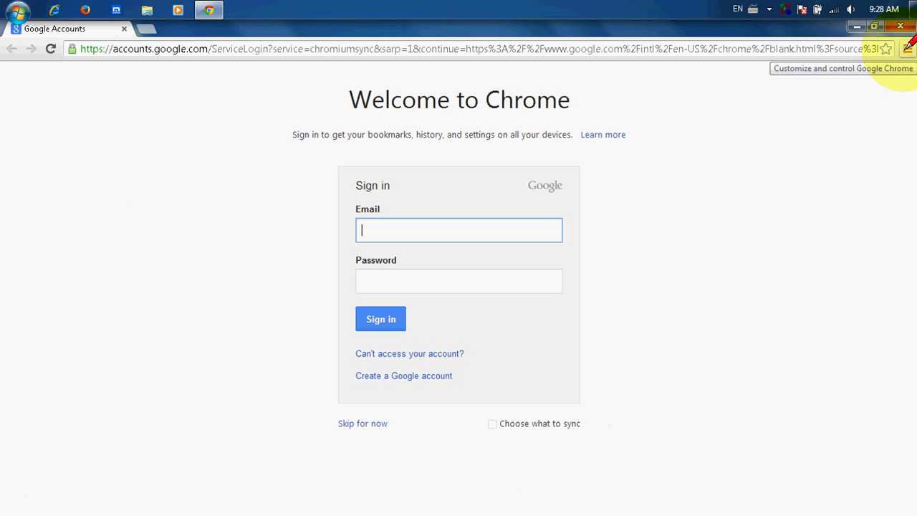
pyautogui.click(907, 50)
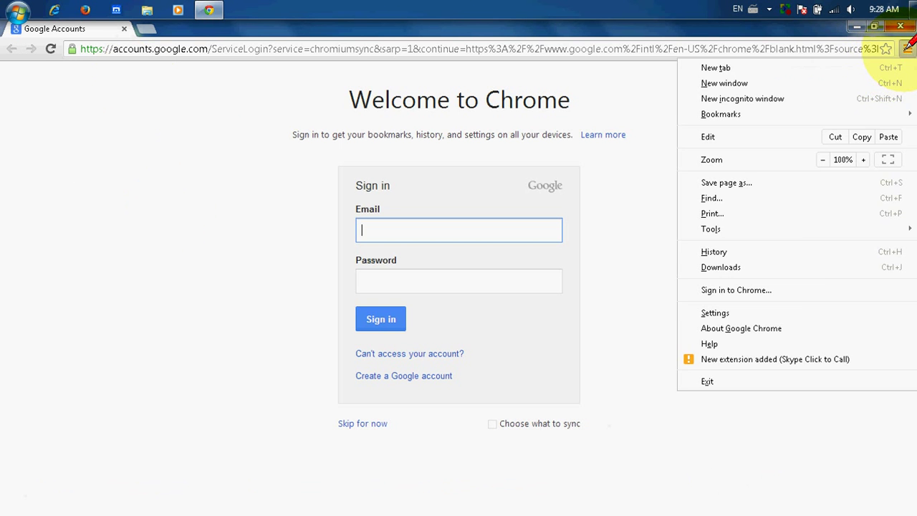
pyautogui.click(746, 311)
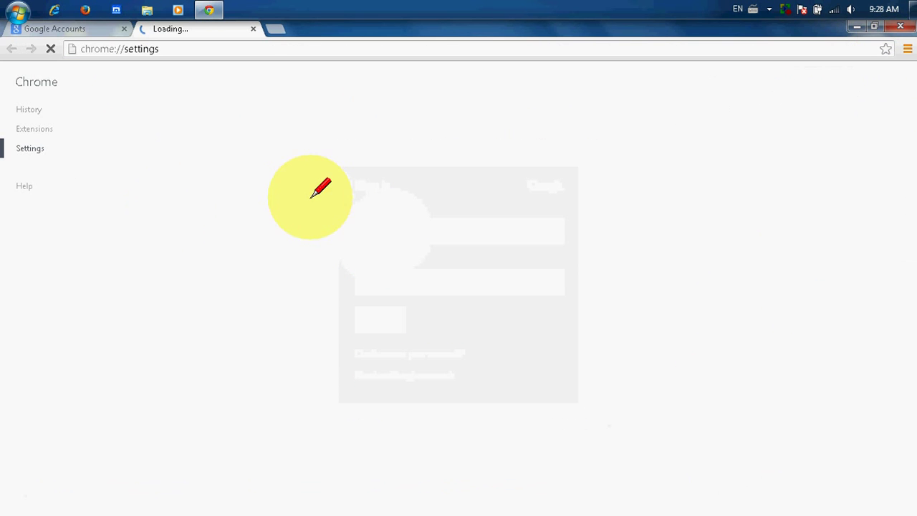
pyautogui.scroll(-3, 314, 229)
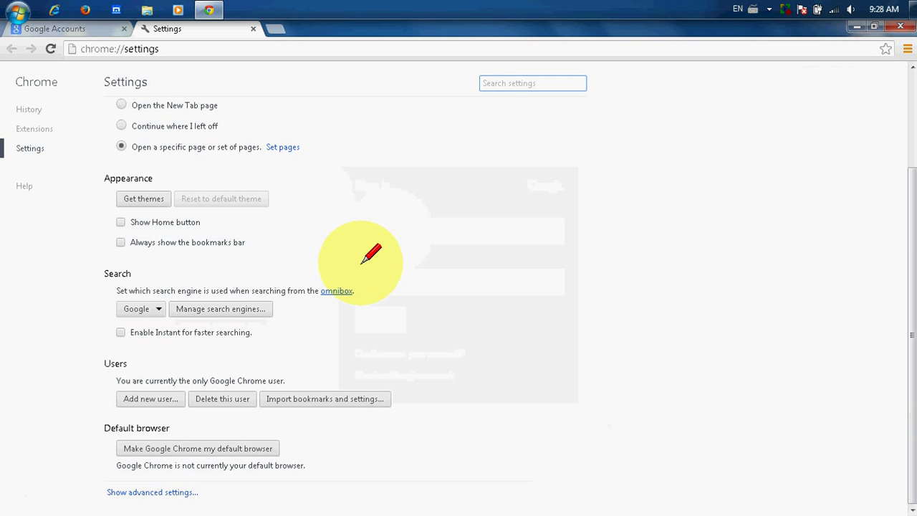
pyautogui.click(166, 493)
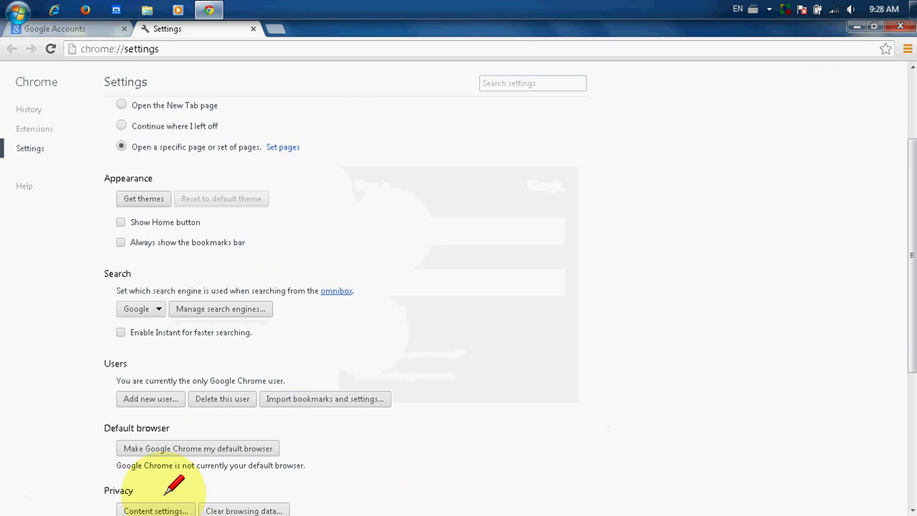
pyautogui.scroll(-4, 538, 308)
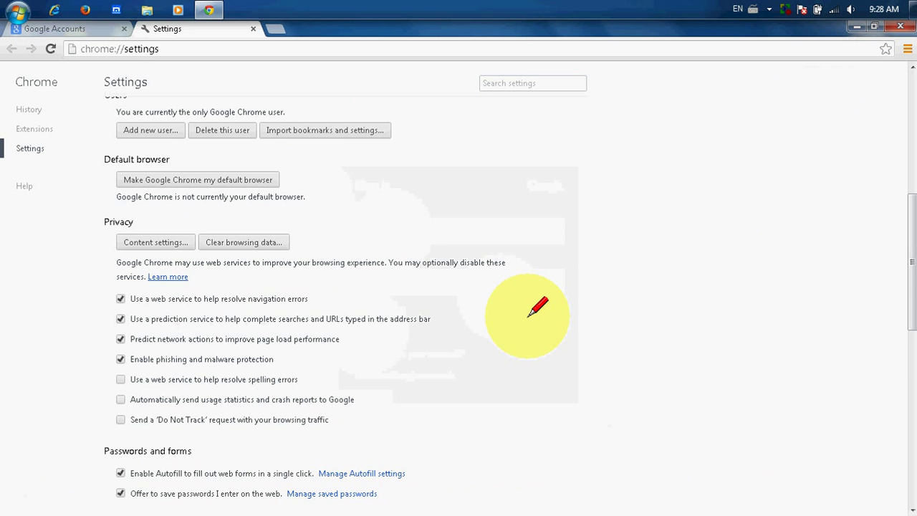
pyautogui.scroll(-3, 537, 309)
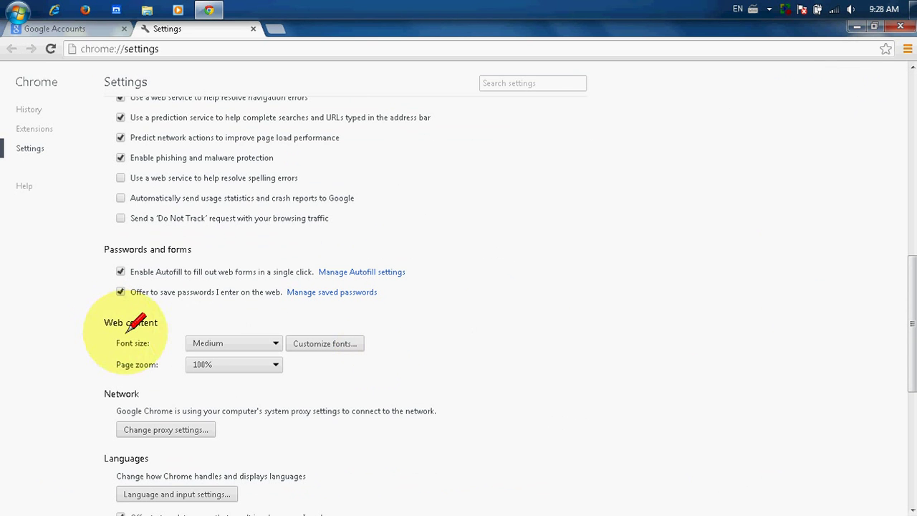
pyautogui.click(325, 342)
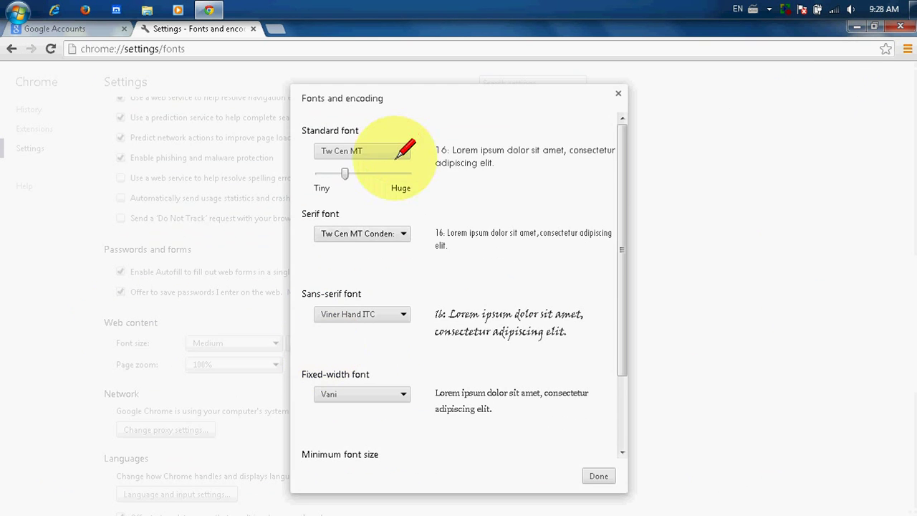
# Set both the standard font and the serif font to Zawgyi-One
pyautogui.click(403, 152)
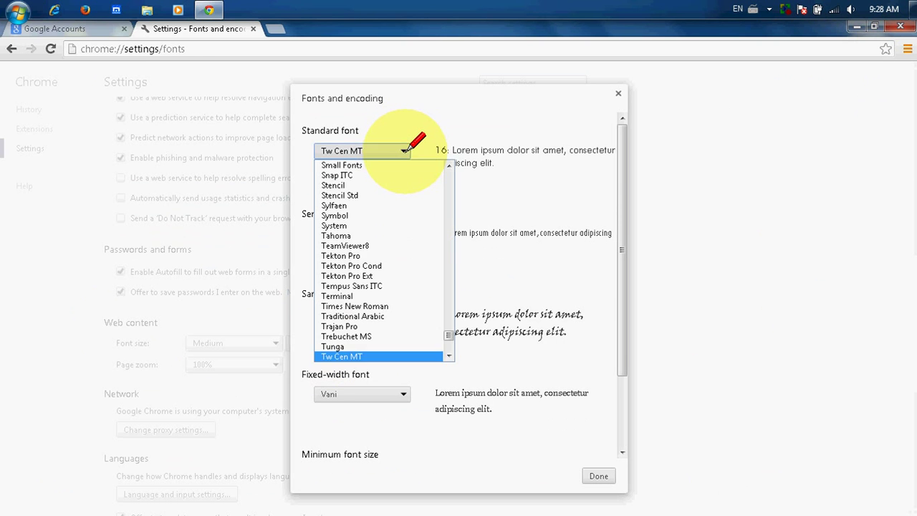
pyautogui.moveTo(449, 334); pyautogui.dragTo(449, 347)
pyautogui.click(377, 356)
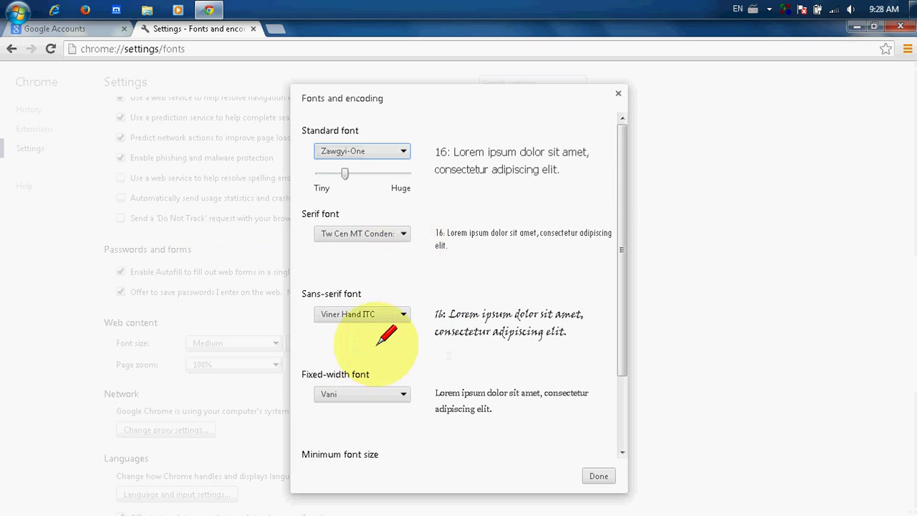
pyautogui.click(406, 230)
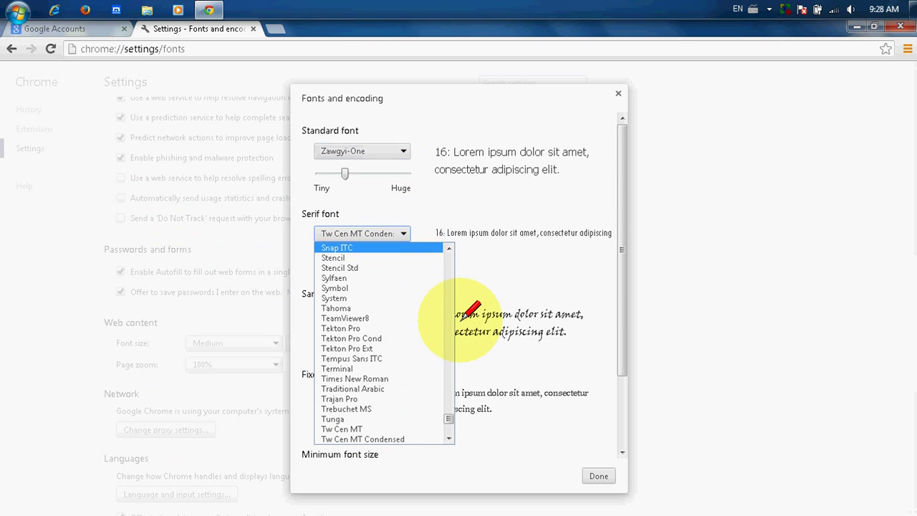
pyautogui.click(449, 426)
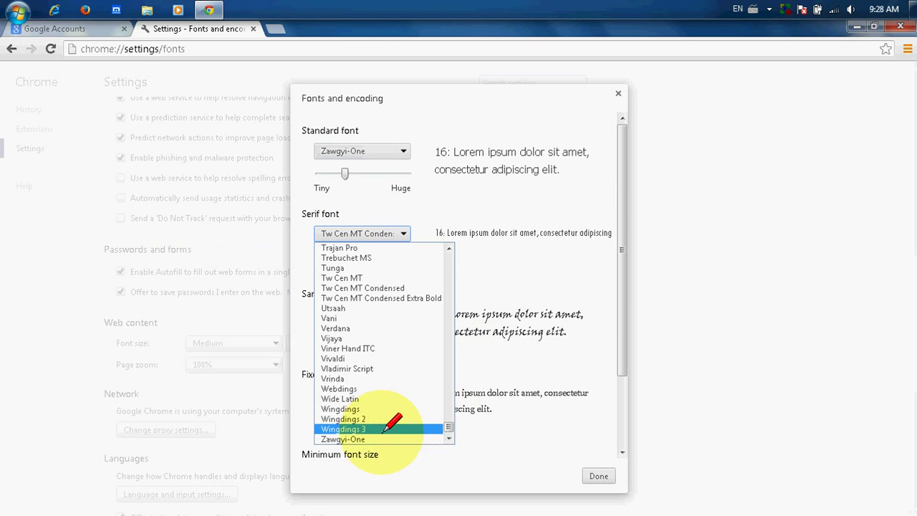
pyautogui.click(415, 439)
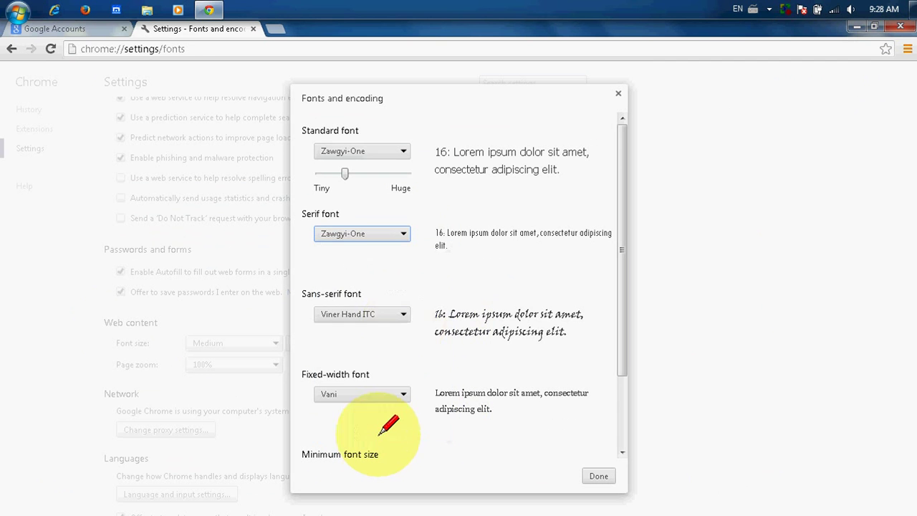
# Set the sans-serif and fixed-width fonts to Zawgyi-One, confirm the font settings and close the settings page
pyautogui.click(406, 314)
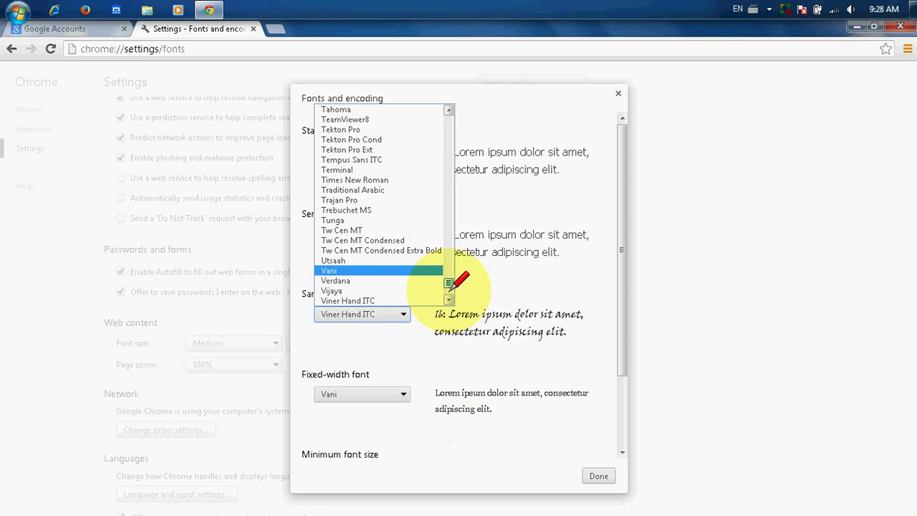
pyautogui.click(449, 292)
pyautogui.click(376, 301)
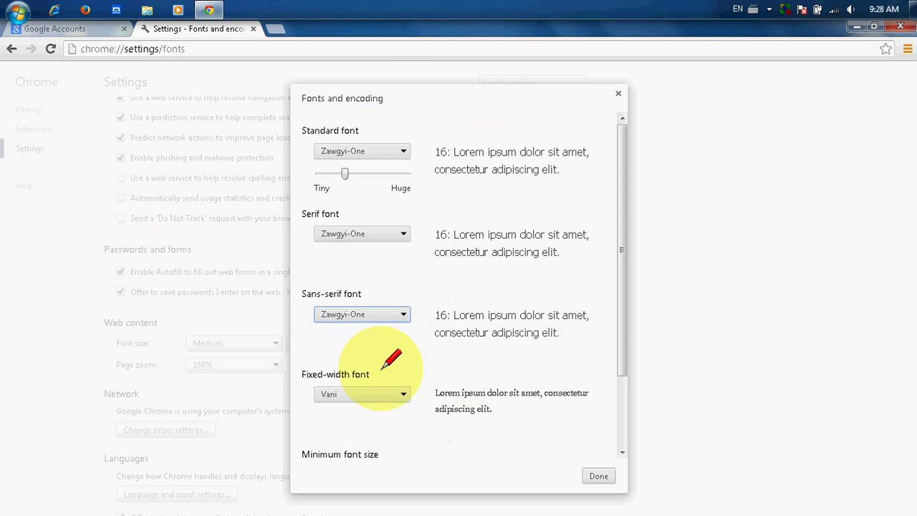
pyautogui.click(404, 392)
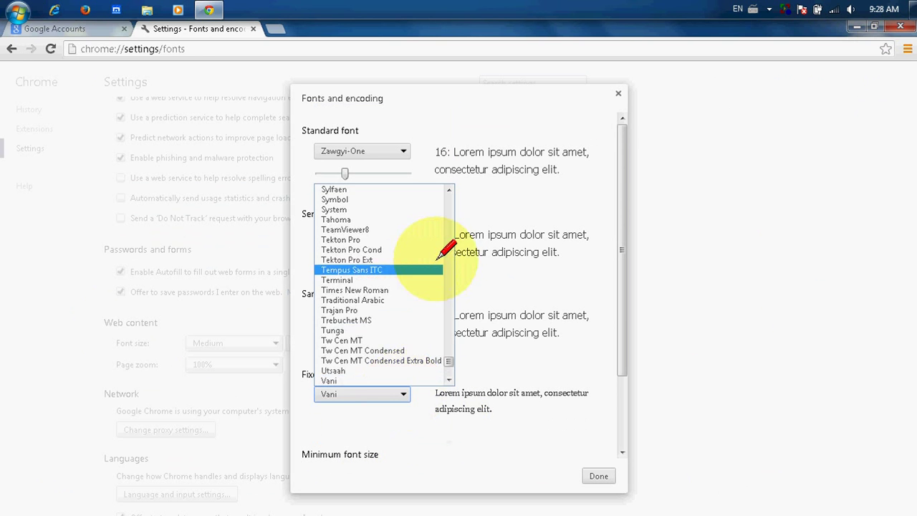
pyautogui.click(336, 380)
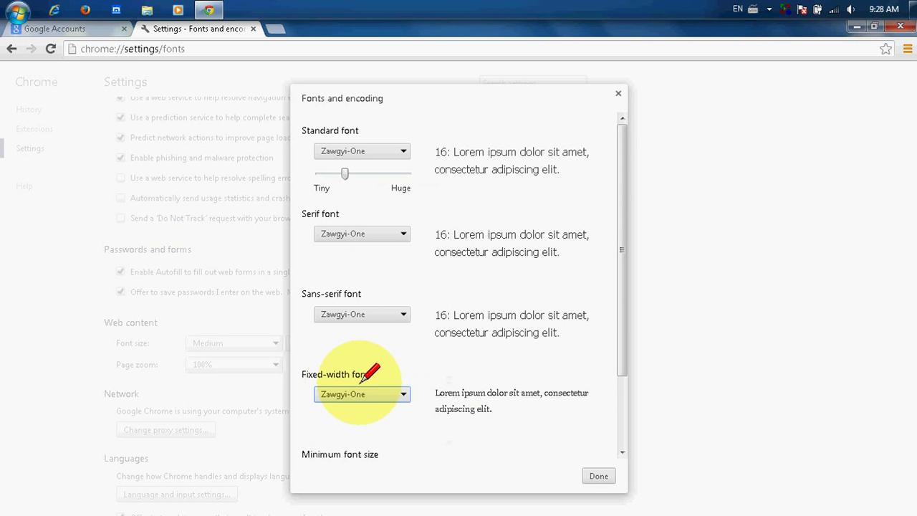
pyautogui.click(601, 476)
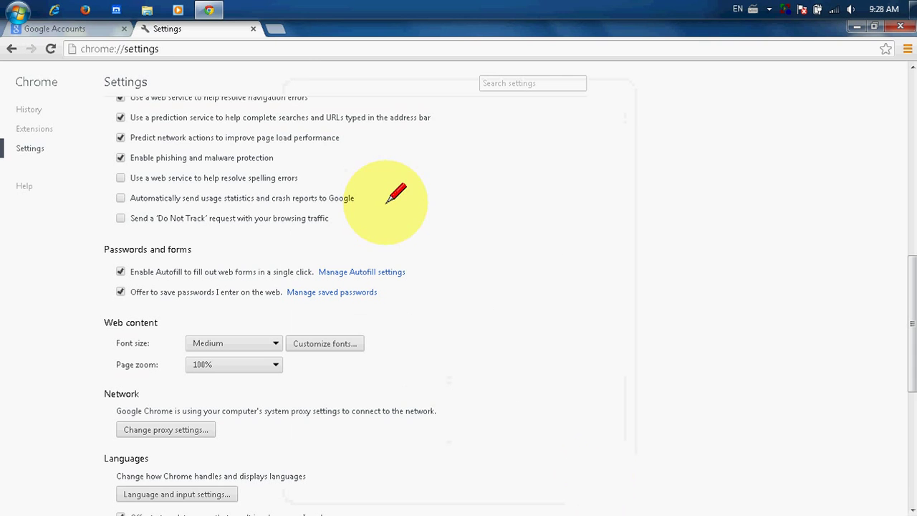
pyautogui.click(253, 28)
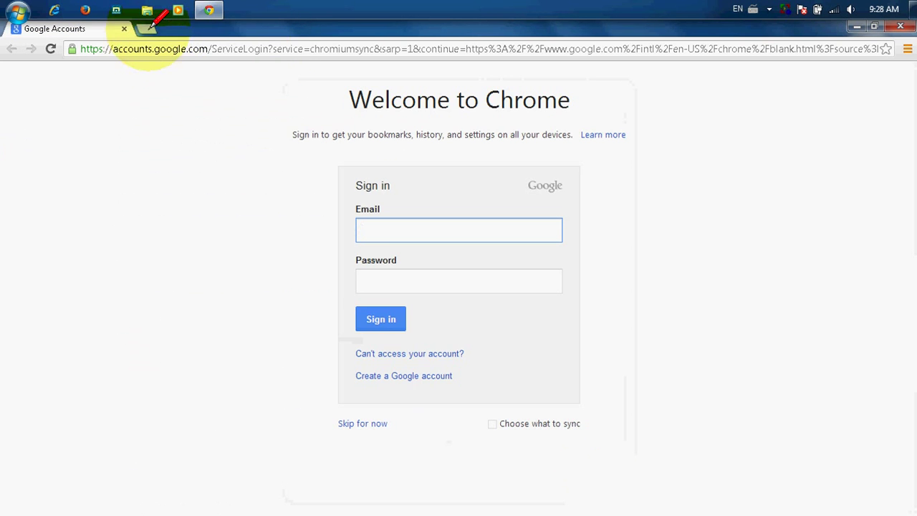
# Open Google Search in a new tab, search for အာရှသား and look through the results for Burmese text display
pyautogui.click(146, 29)
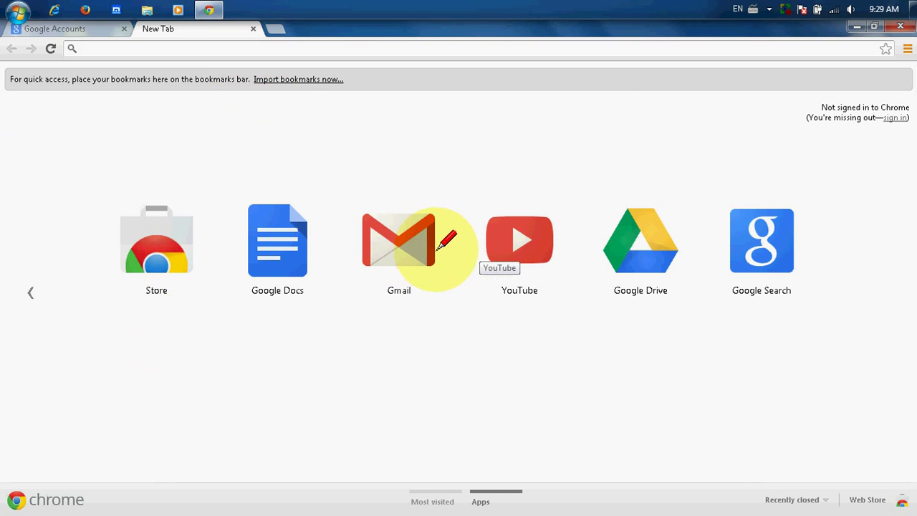
pyautogui.click(744, 247)
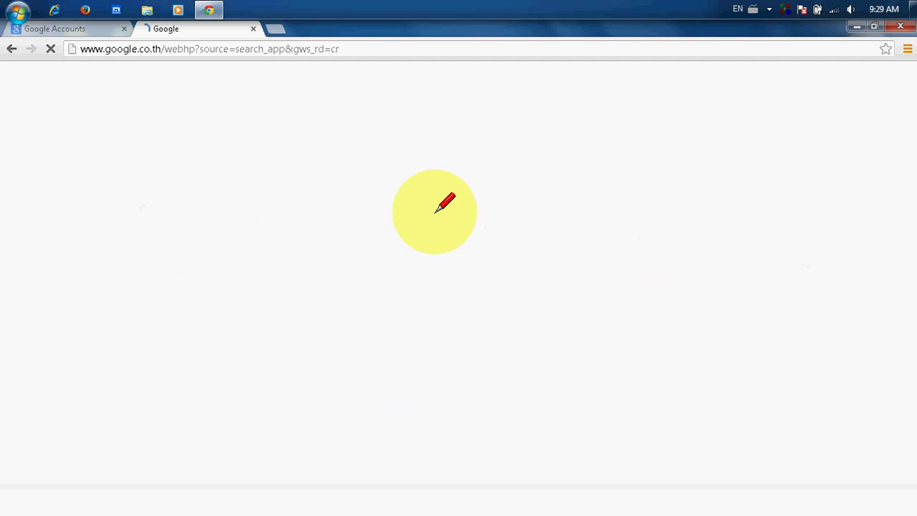
pyautogui.click(349, 278)
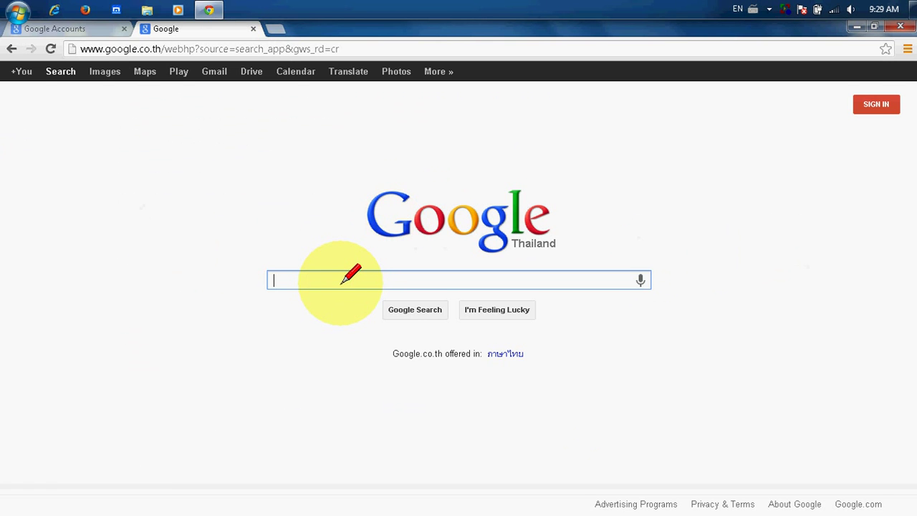
pyautogui.write('အာရ')
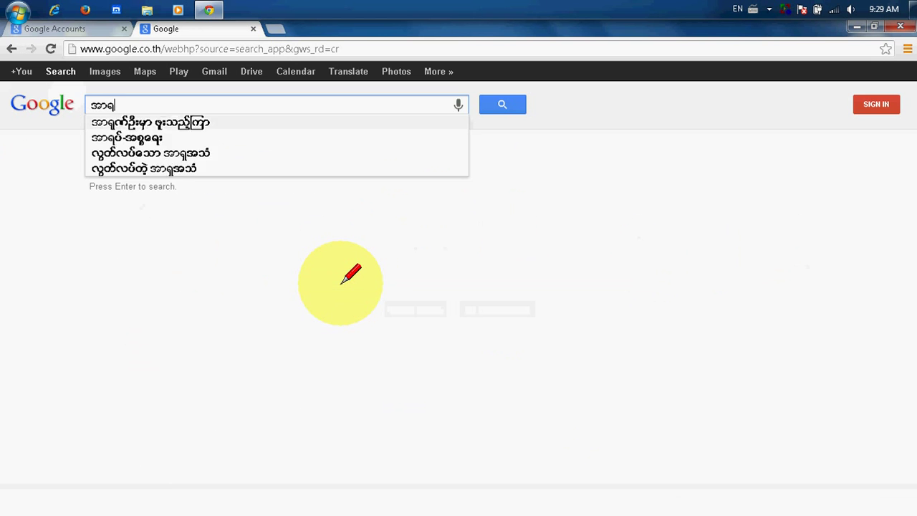
pyautogui.write('ှသားတို')
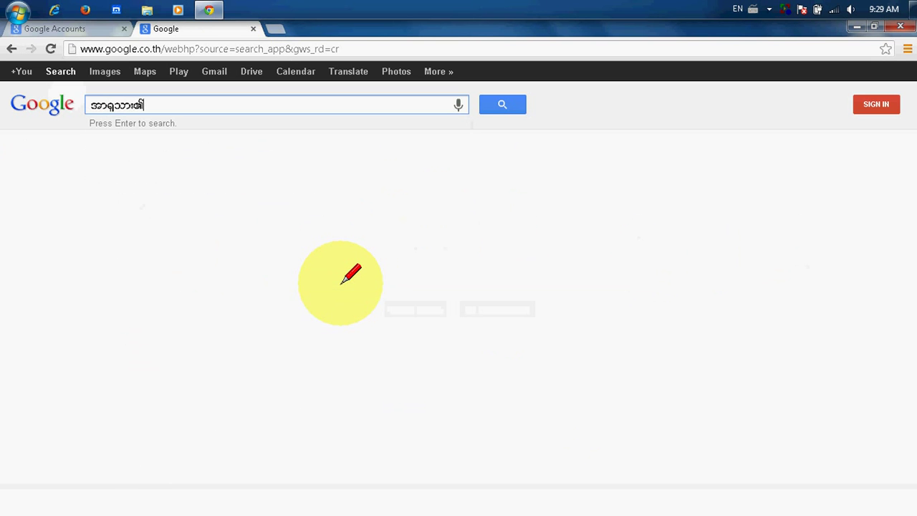
pyautogui.press('Return')
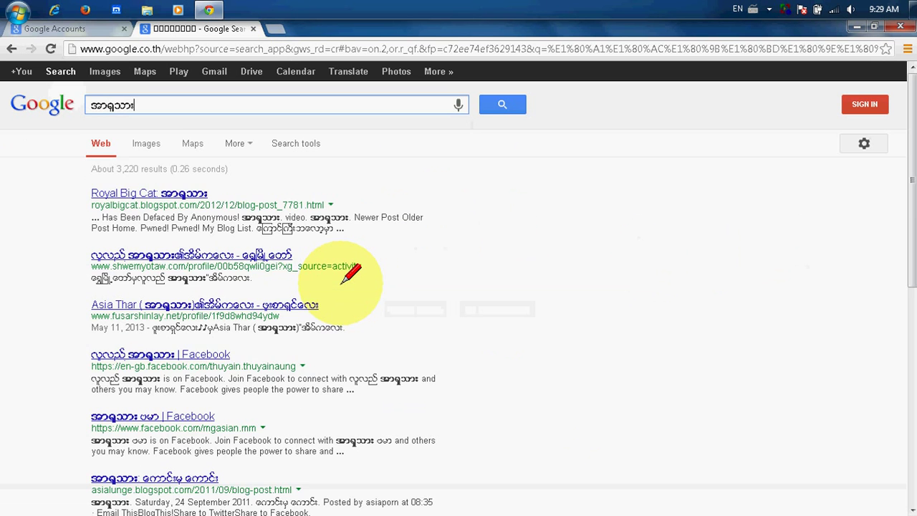
pyautogui.scroll(-2, 473, 308)
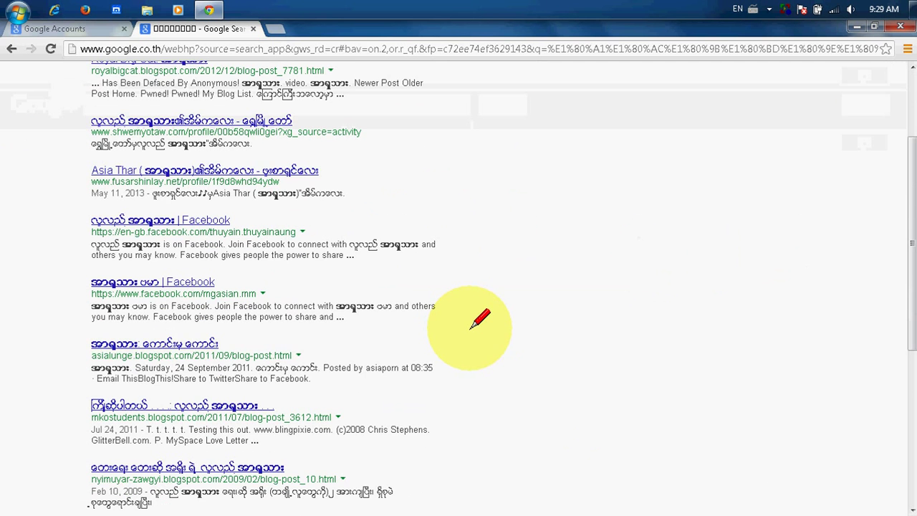
pyautogui.scroll(-1, 481, 319)
pyautogui.scroll(3, 480, 319)
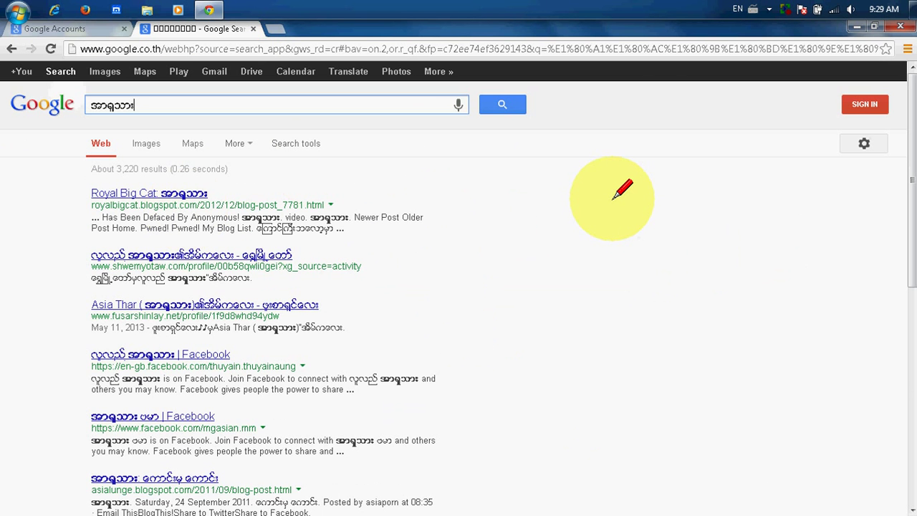
# Minimize Chrome, switch to Mozilla Firefox and close its two extra tabs, keeping only the B1 Search page
pyautogui.click(858, 27)
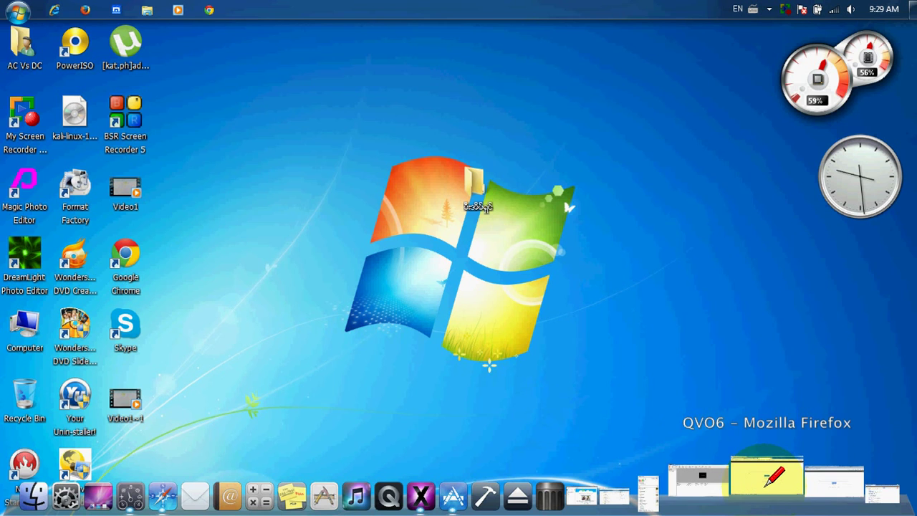
pyautogui.click(765, 484)
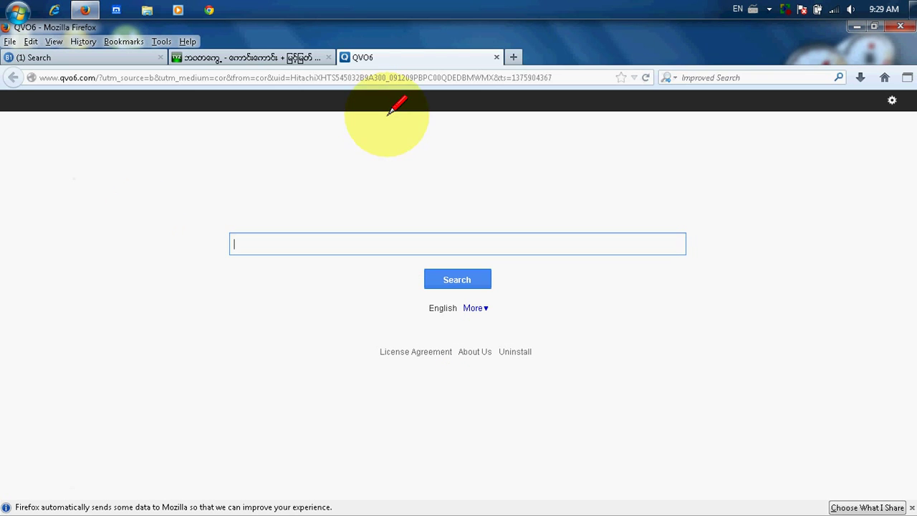
pyautogui.click(328, 57)
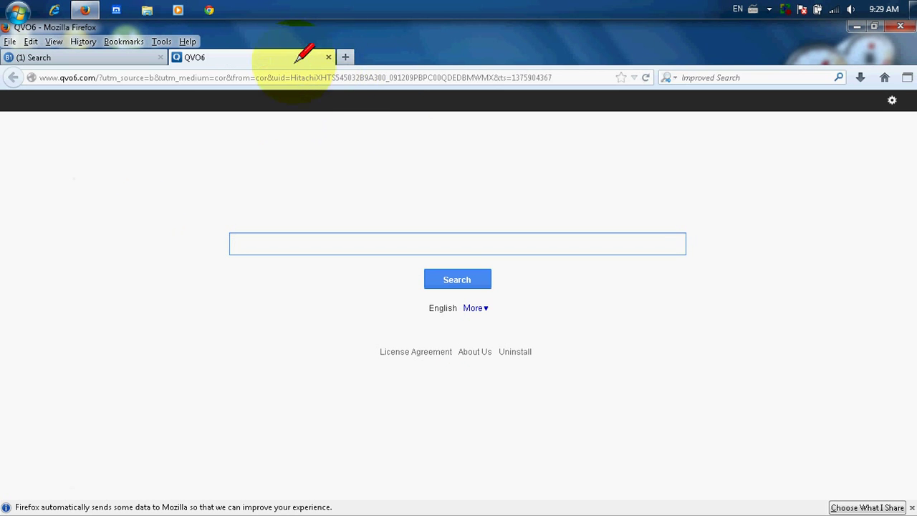
pyautogui.click(328, 57)
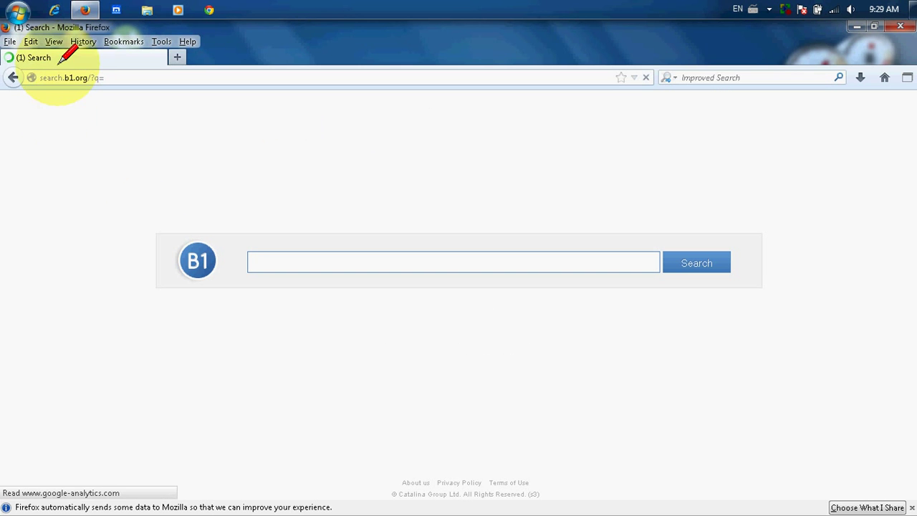
# Set the default font in Firefox's content options to Zawgyi-One and confirm the options
pyautogui.click(162, 41)
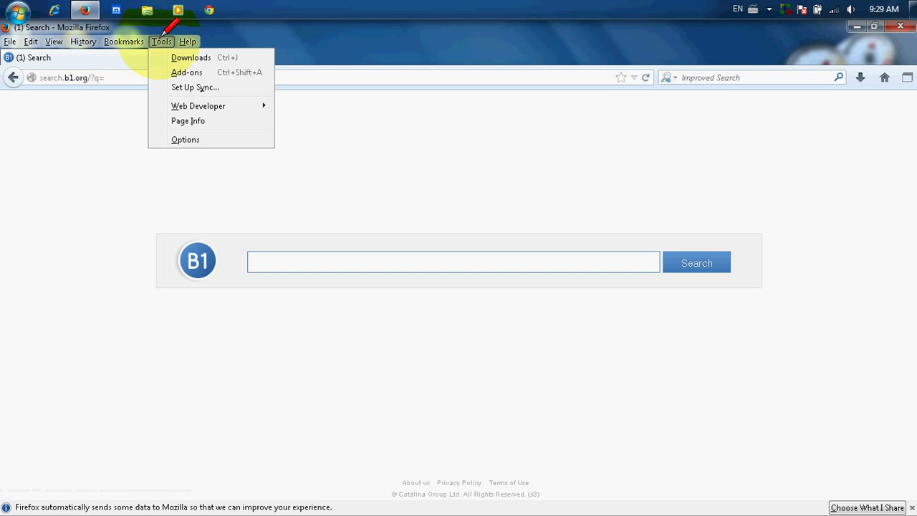
pyautogui.click(185, 138)
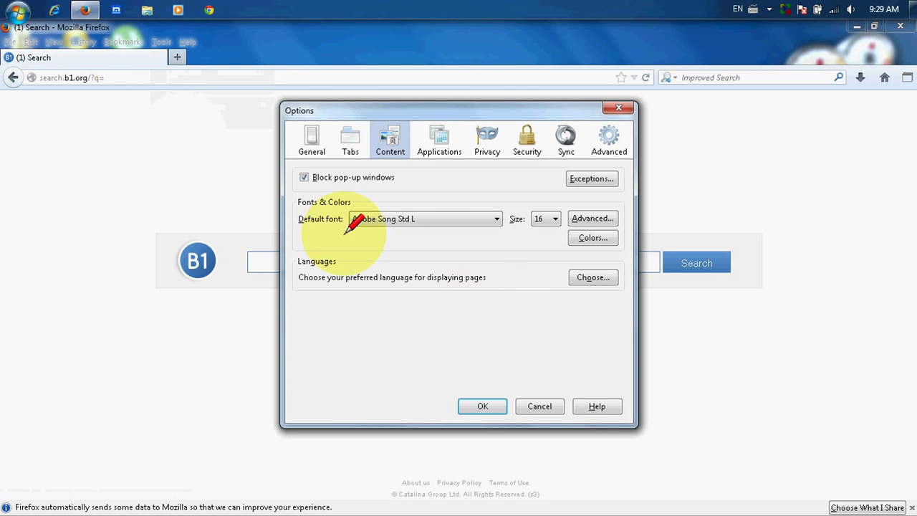
pyautogui.click(494, 216)
pyautogui.scroll(-20, 438, 364)
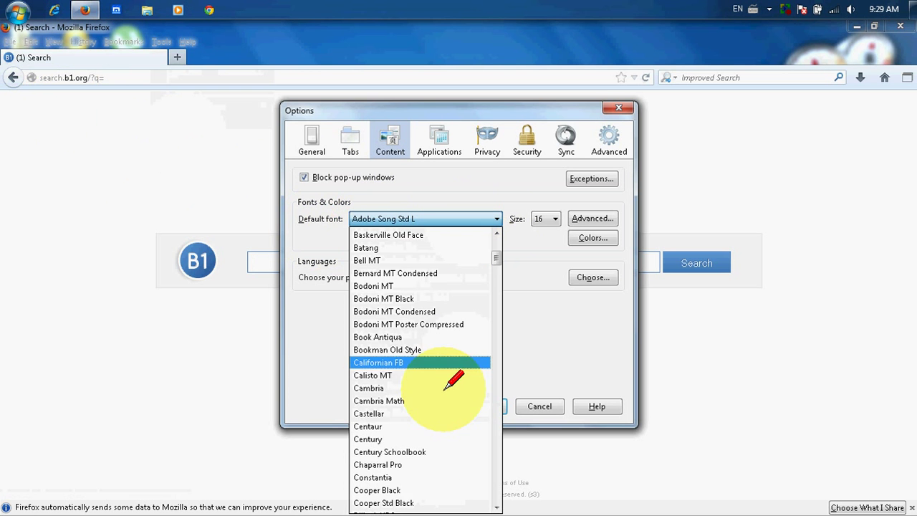
pyautogui.scroll(-17, 387, 502)
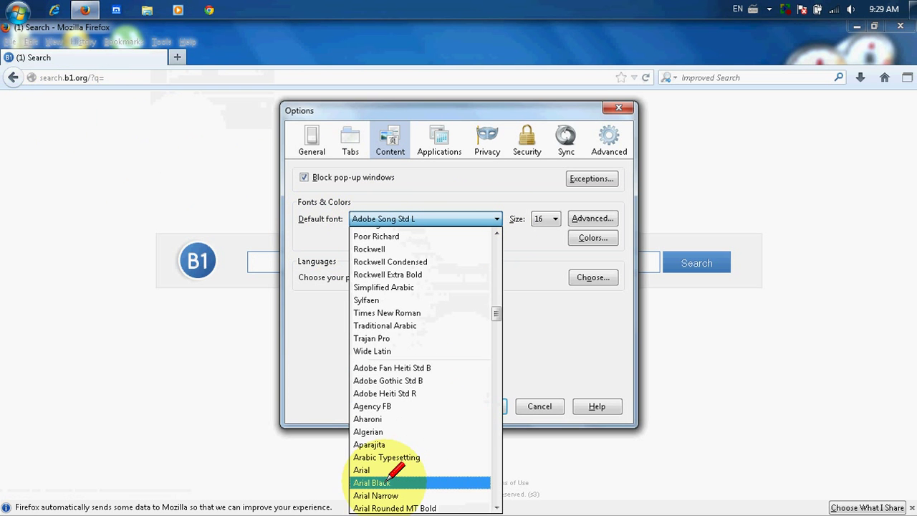
pyautogui.scroll(-20, 393, 490)
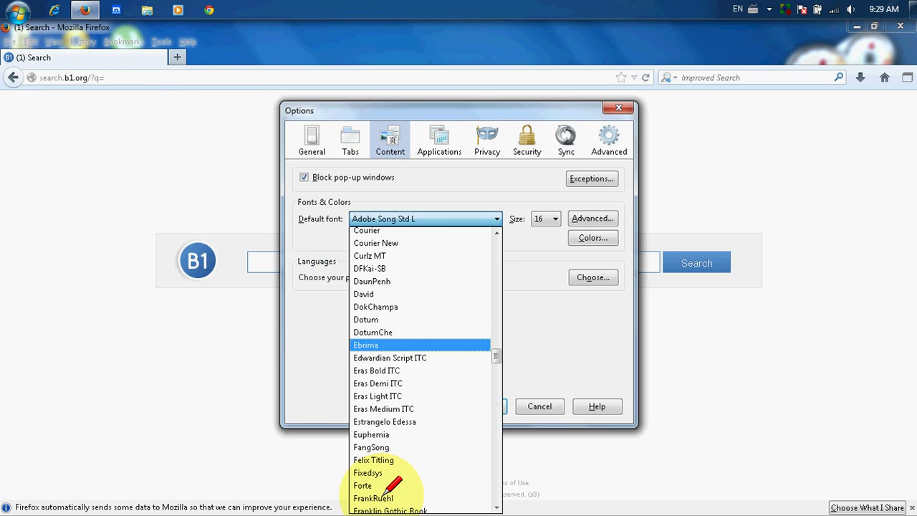
pyautogui.scroll(-16, 384, 495)
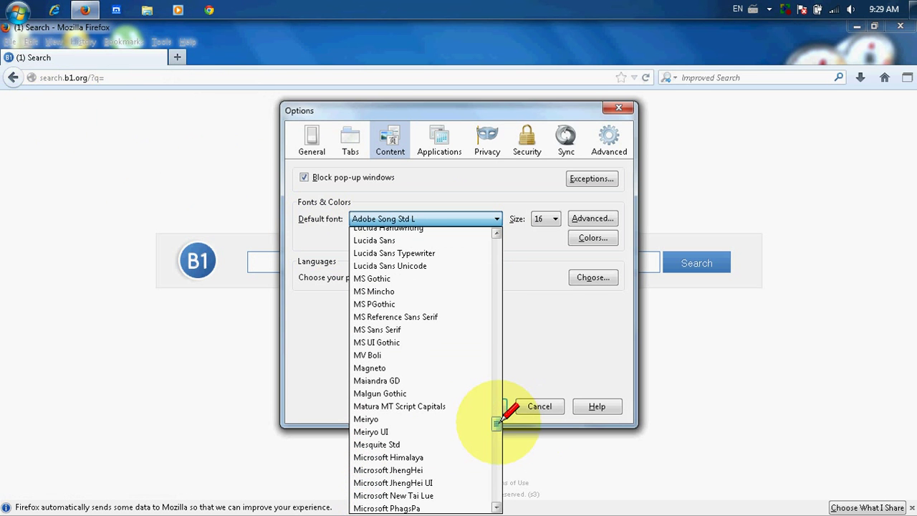
pyautogui.moveTo(495, 424); pyautogui.dragTo(493, 505)
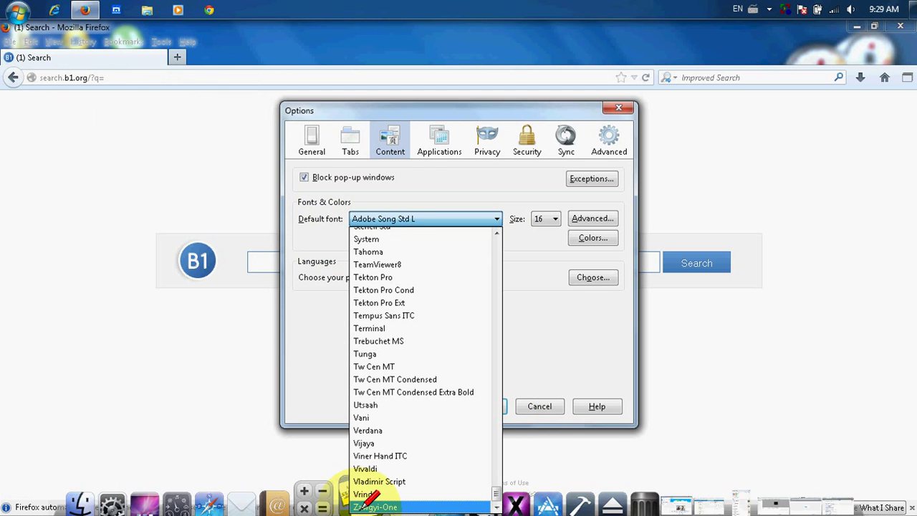
pyautogui.click(380, 506)
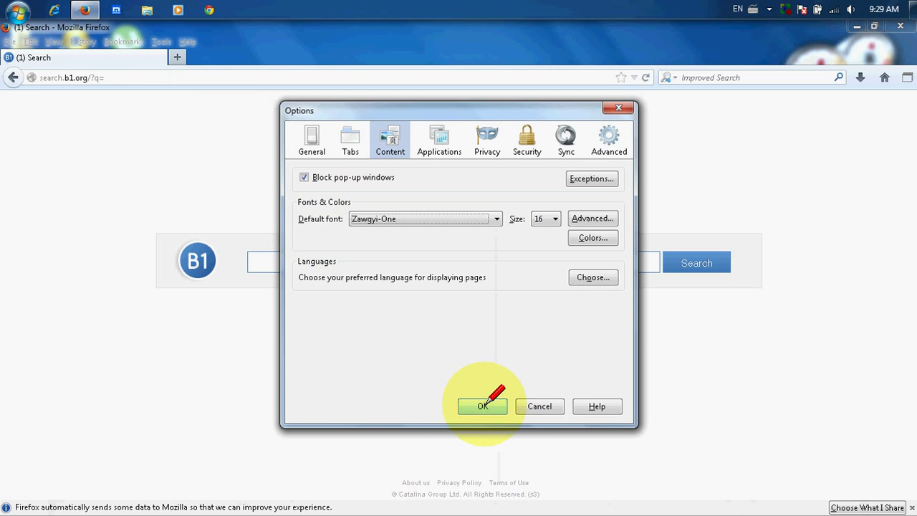
pyautogui.click(480, 407)
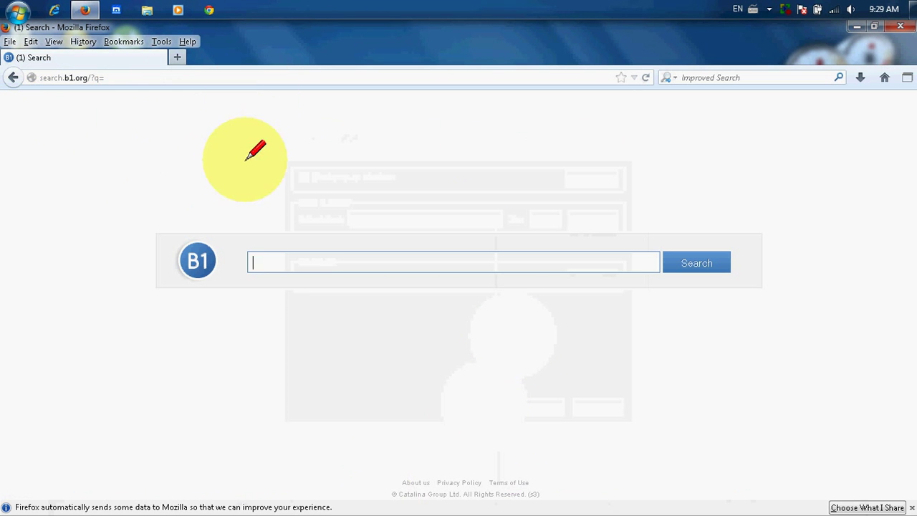
# Search for ဟိုင်း နေကောင်းလား on the B1 Search page to test Burmese text
pyautogui.click(309, 278)
pyautogui.write('ေ')
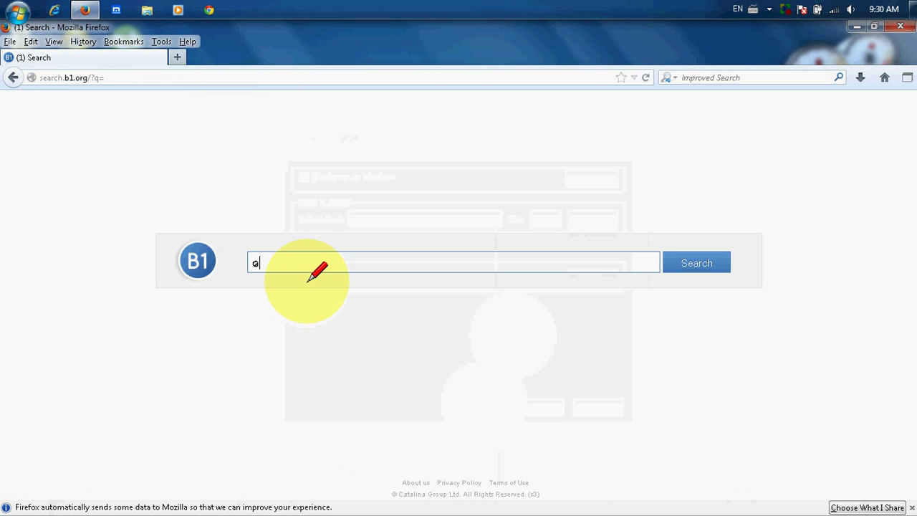
pyautogui.write('နေကာင်း')
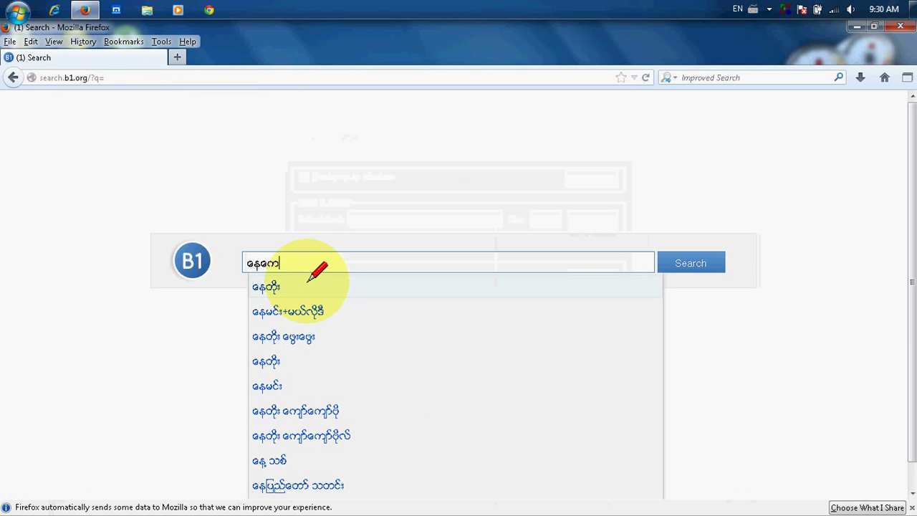
pyautogui.click(312, 281)
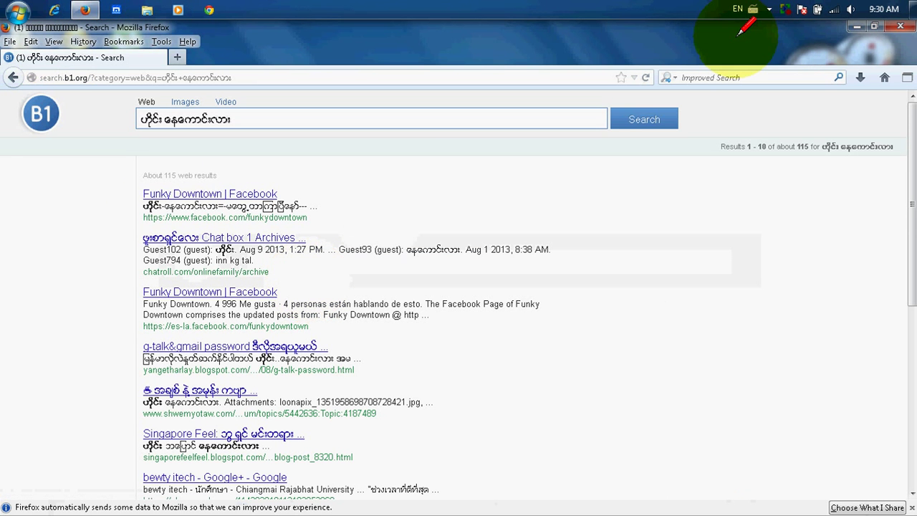
# Leave Firefox and switch to the Maxthon Cloud Browser window with the Box files page
pyautogui.click(873, 27)
pyautogui.click(850, 113)
pyautogui.moveTo(724, 477)
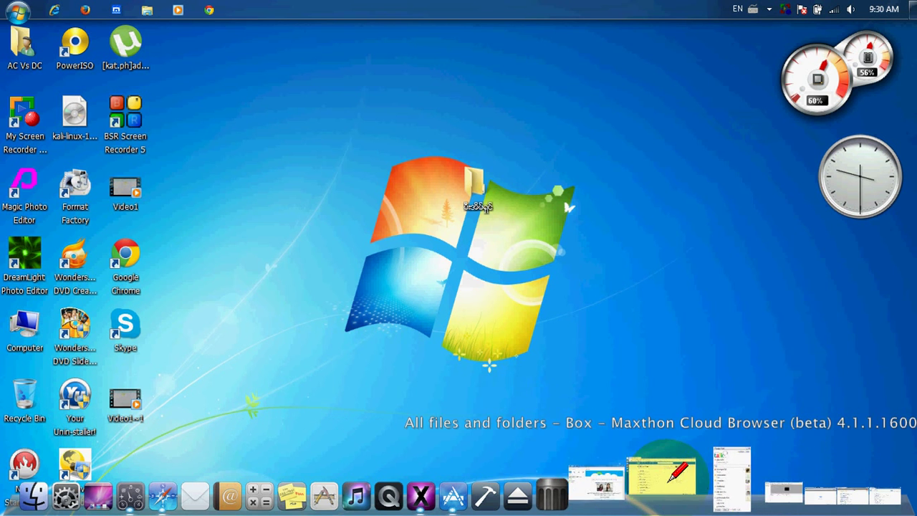
pyautogui.click(672, 473)
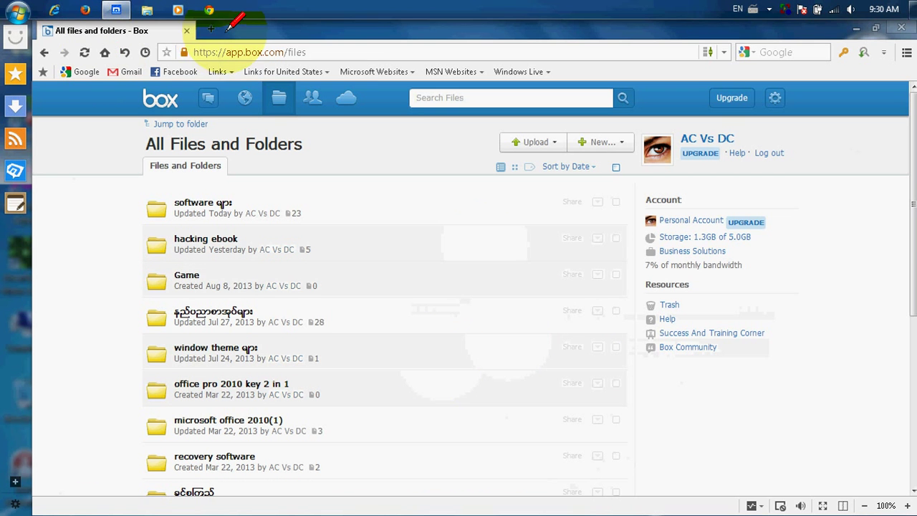
# Set the web page font in Maxthon's advanced settings to Zawgyi-One and confirm it
pyautogui.click(907, 52)
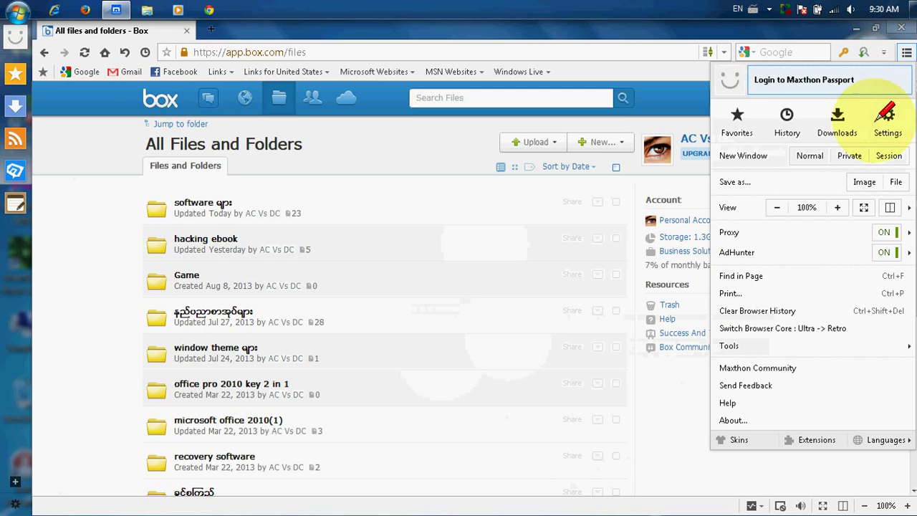
pyautogui.click(888, 122)
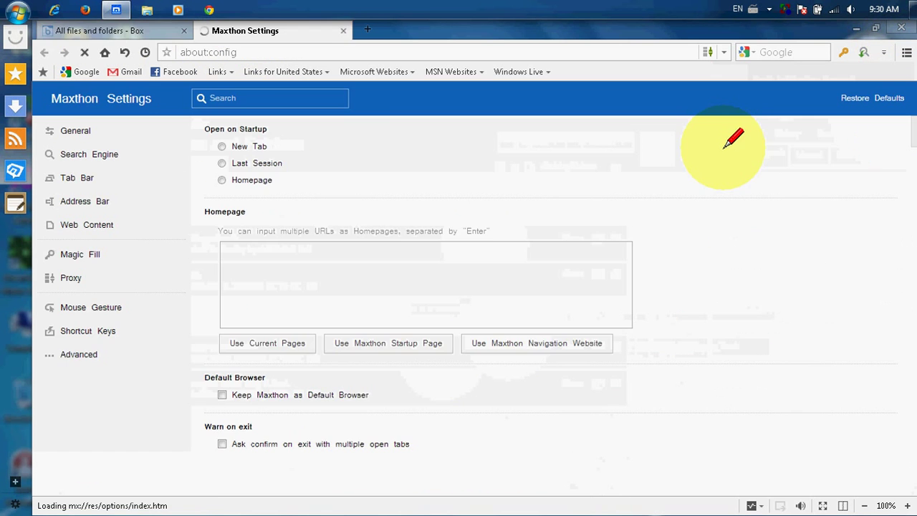
pyautogui.scroll(-15, 508, 225)
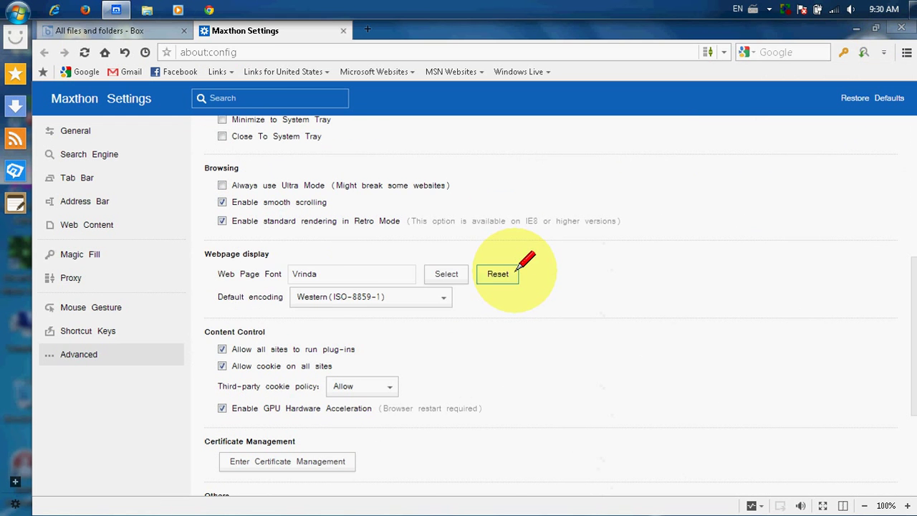
pyautogui.click(446, 275)
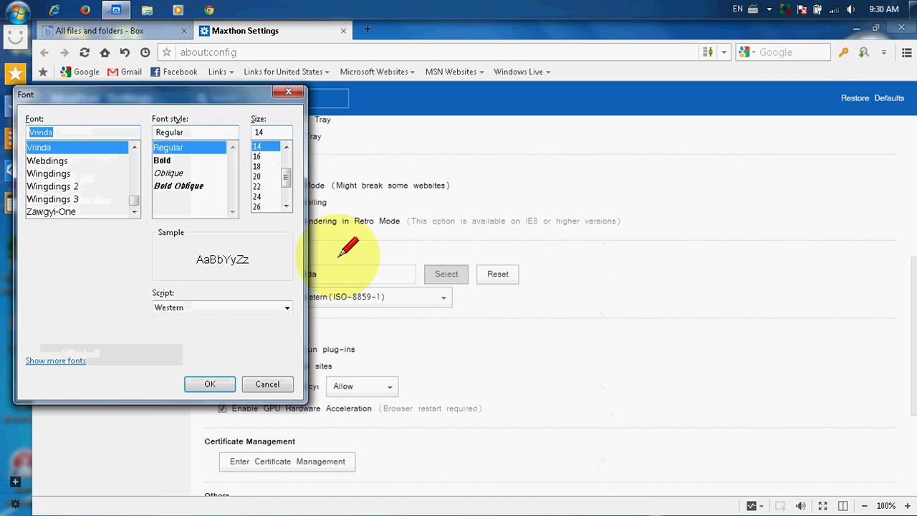
pyautogui.click(75, 211)
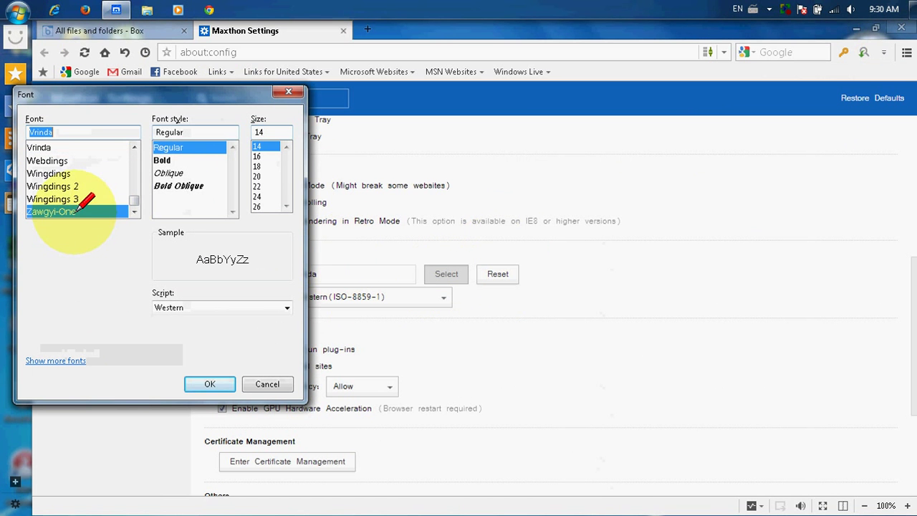
pyautogui.click(208, 384)
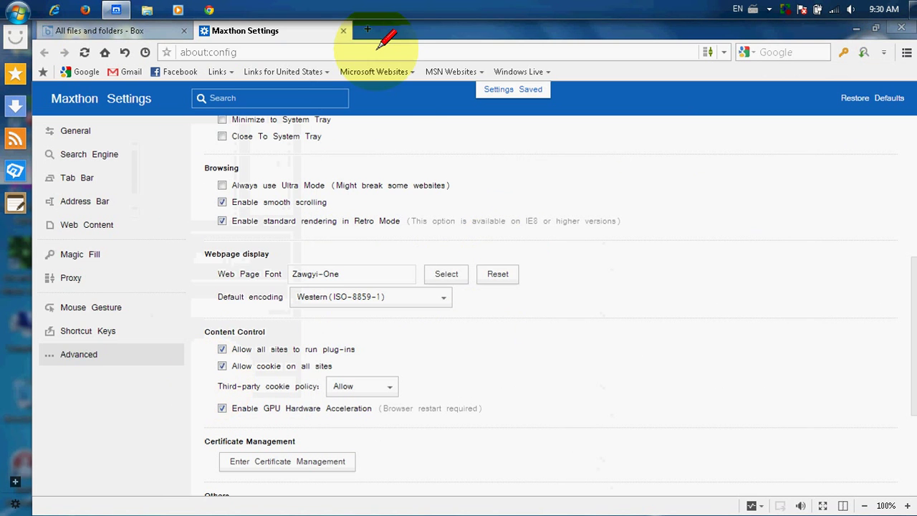
# Search Google in a new tab for ဟိုင်း မင်္ဂလာပါ to test Burmese text, and minimize the Maxthon window
pyautogui.click(367, 28)
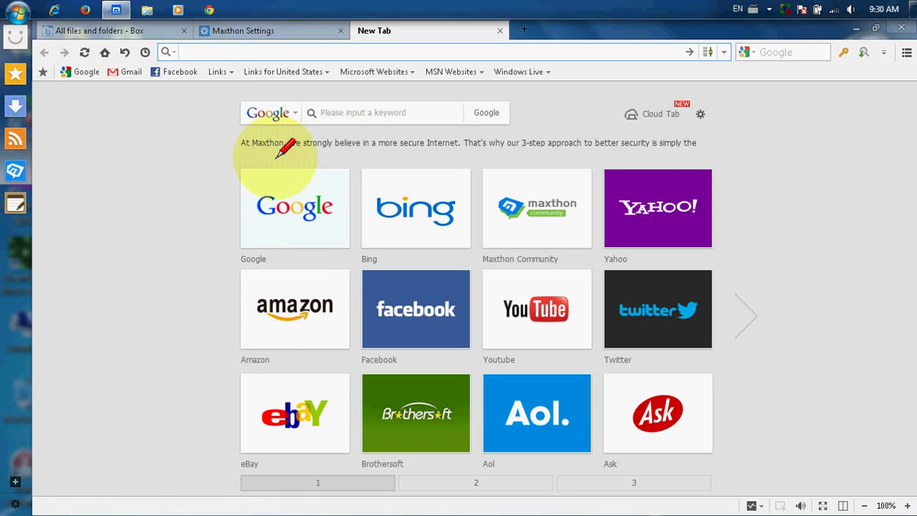
pyautogui.click(294, 208)
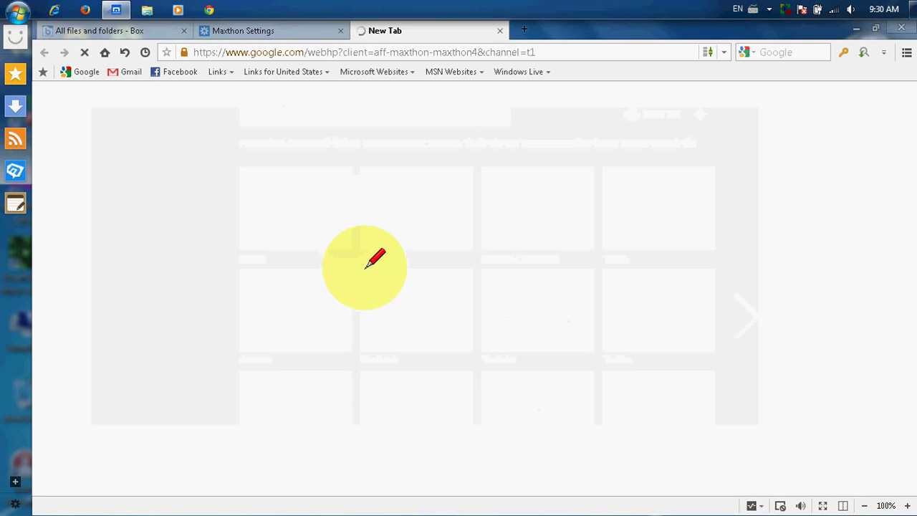
pyautogui.click(350, 301)
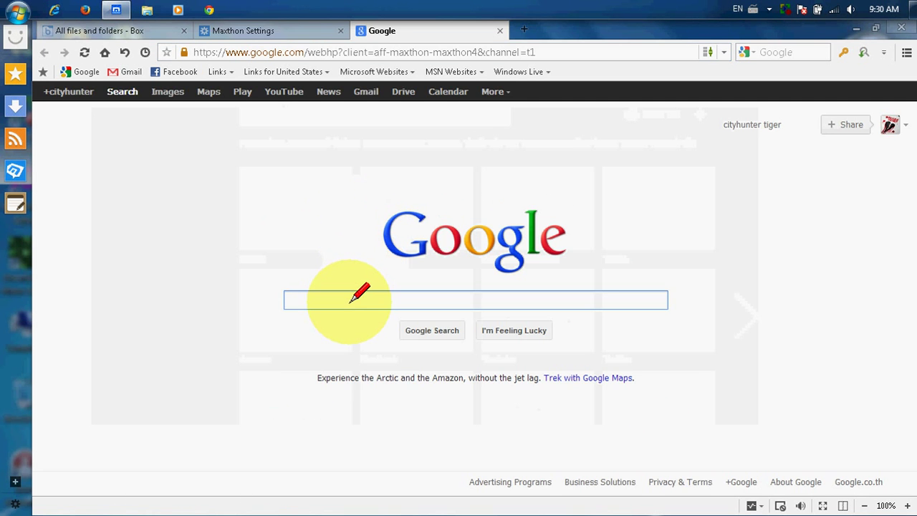
pyautogui.write('ဟိုင်း')
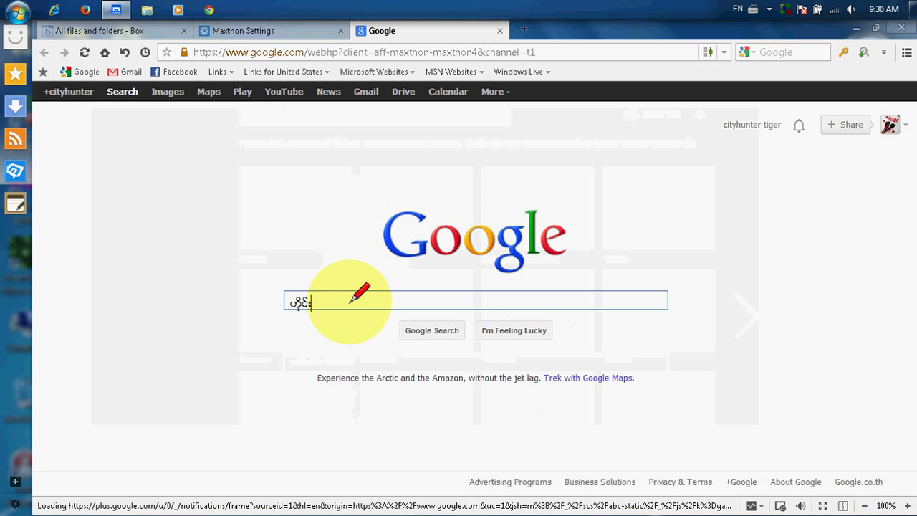
pyautogui.write(' မင်္ဂလာပါ')
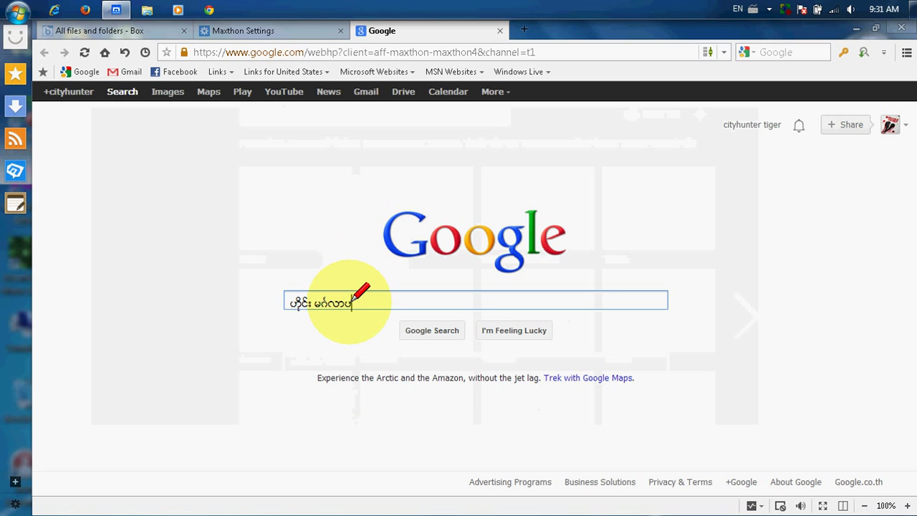
pyautogui.press('Return')
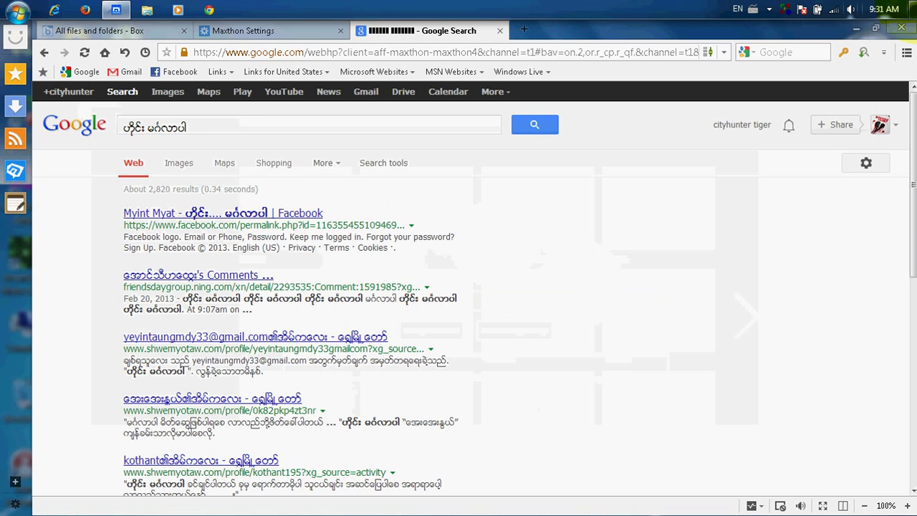
pyautogui.click(856, 27)
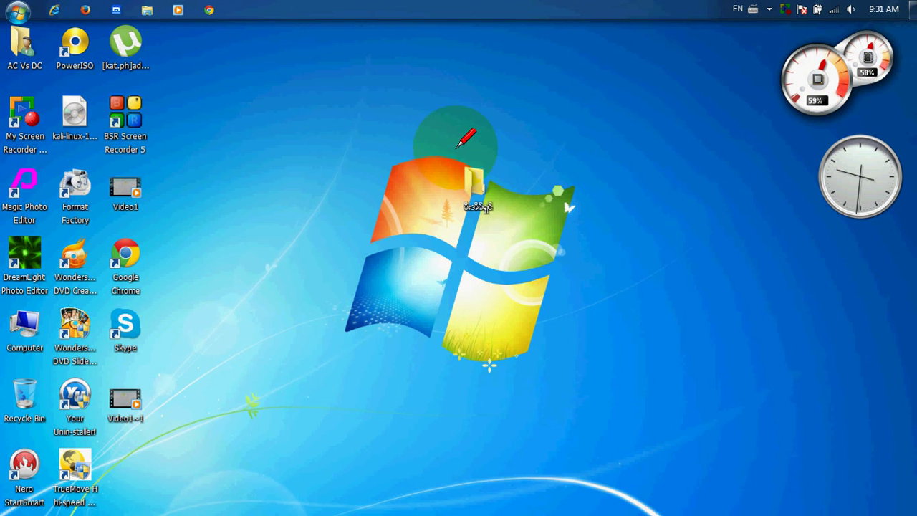
# Move the Burmese-named desktop folder off the Windows logo and apply the Windows 7 Aero theme in Personalization
pyautogui.moveTo(473, 179); pyautogui.dragTo(319, 111)
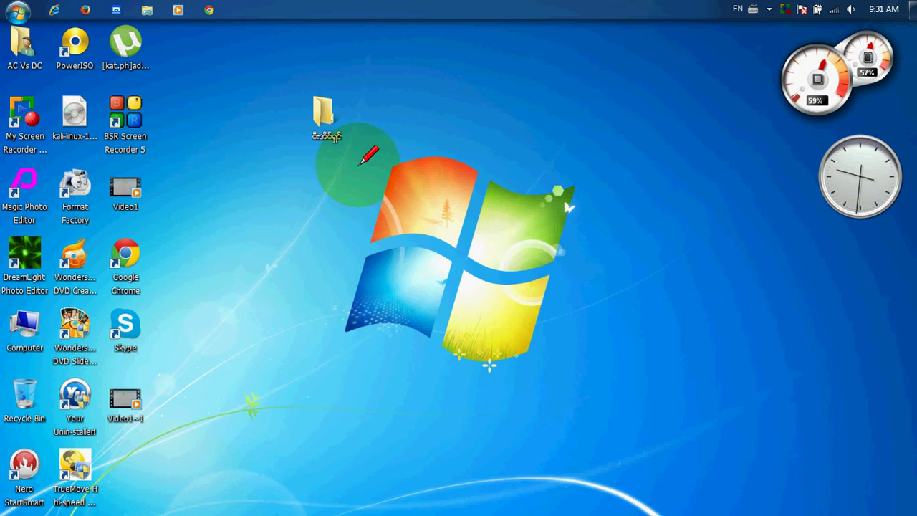
pyautogui.rightClick(411, 146)
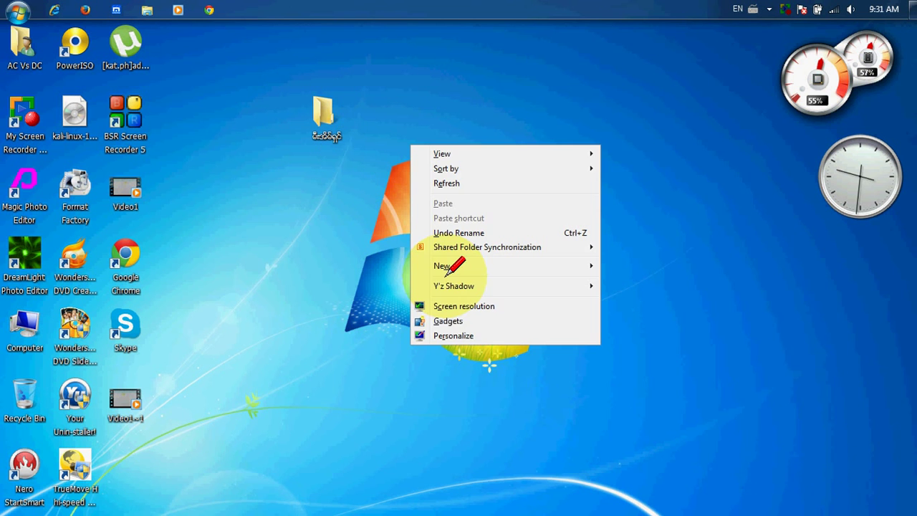
pyautogui.click(466, 334)
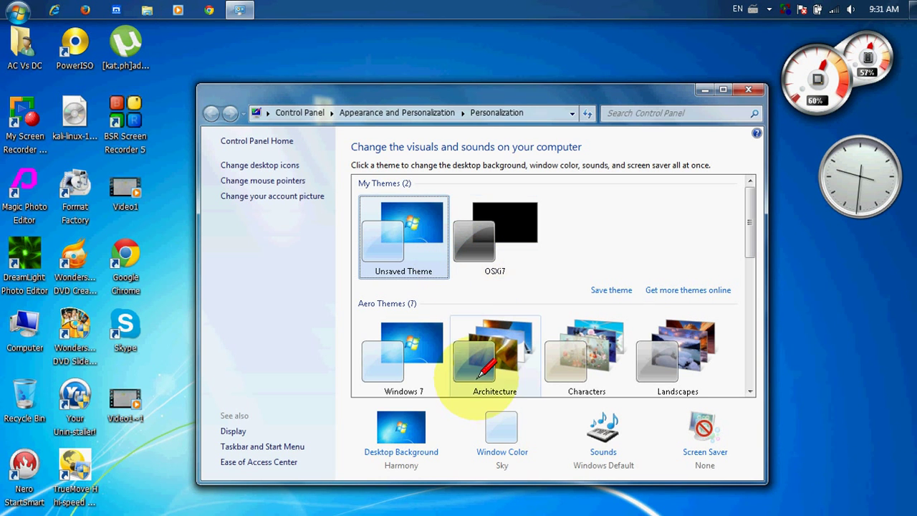
pyautogui.click(405, 357)
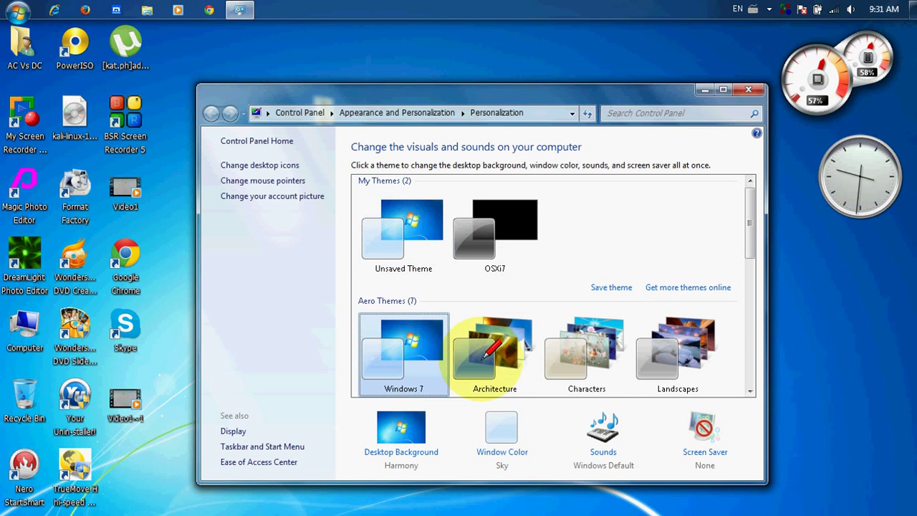
pyautogui.click(706, 88)
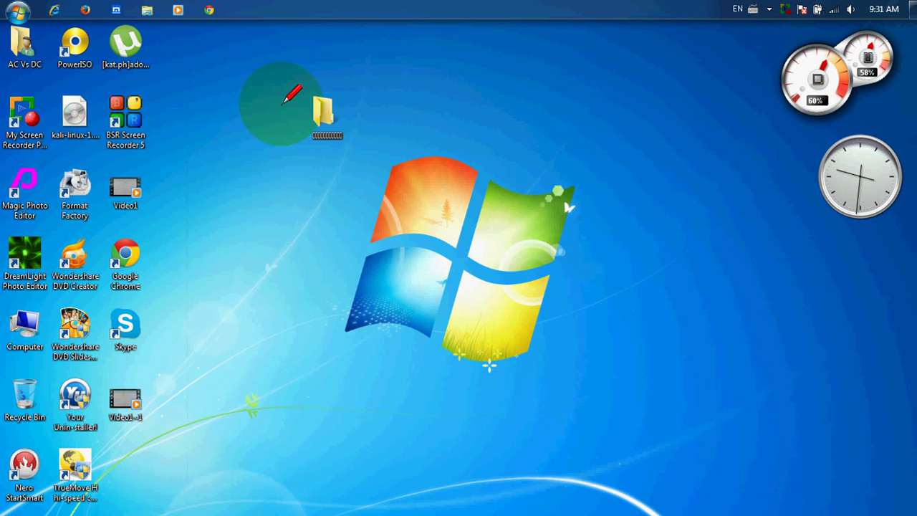
# Move the desktop folder to just above the Windows logo and open the advanced appearance settings for window color
pyautogui.moveTo(321, 109); pyautogui.dragTo(475, 130)
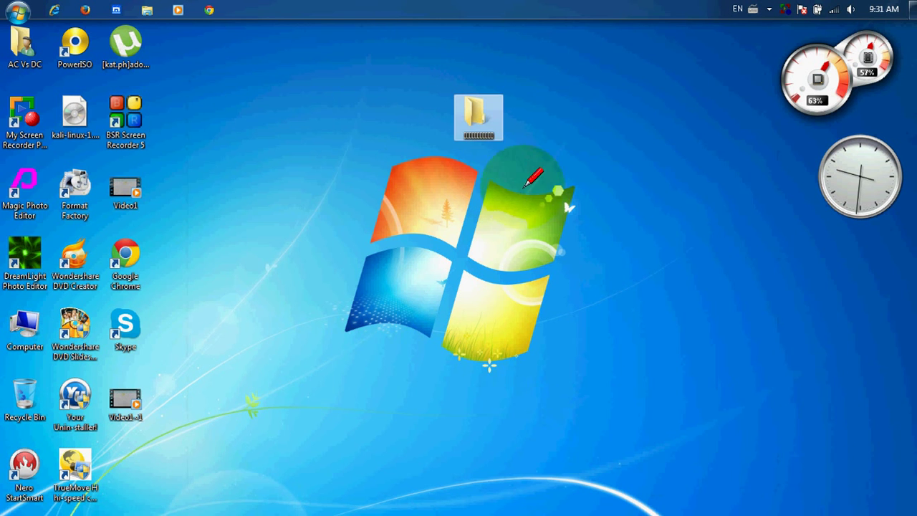
pyautogui.click(369, 51)
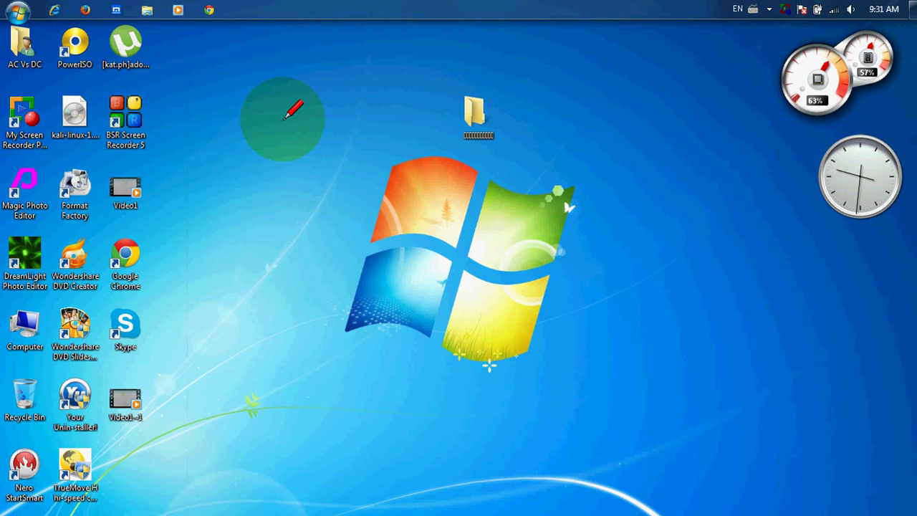
pyautogui.rightClick(329, 106)
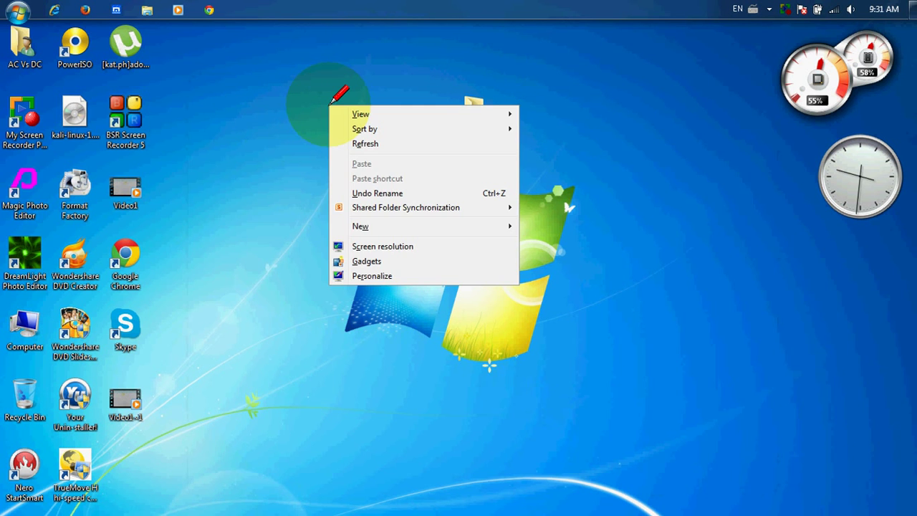
pyautogui.click(406, 274)
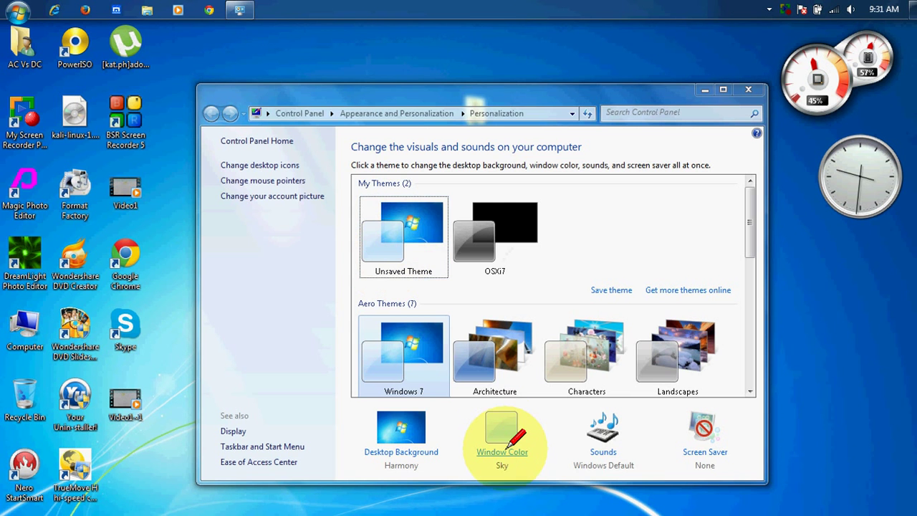
pyautogui.click(505, 439)
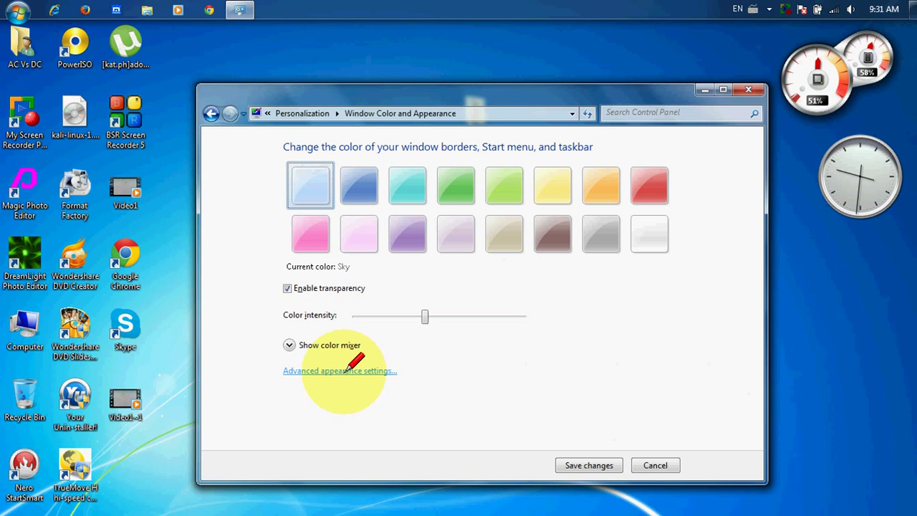
pyautogui.click(347, 371)
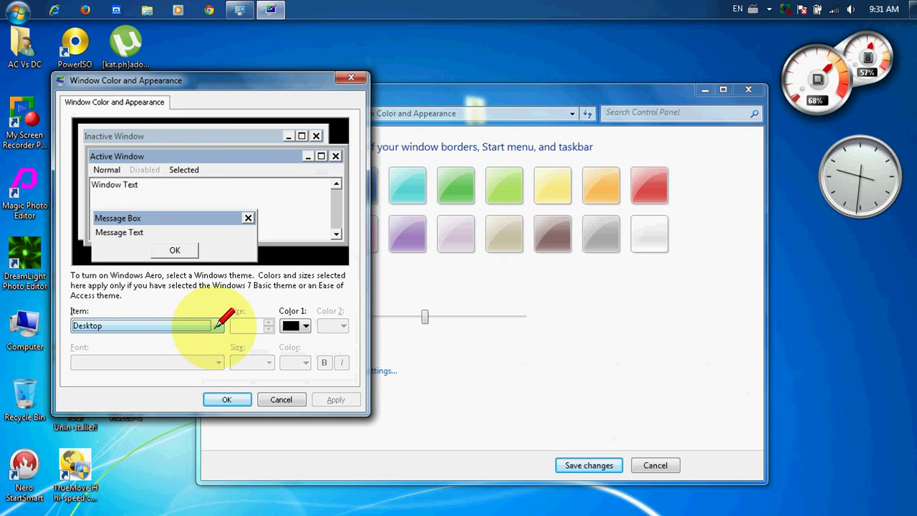
# Set the font of the Icon item to Zawgyi-One, save the appearance changes and close Personalization
pyautogui.click(218, 323)
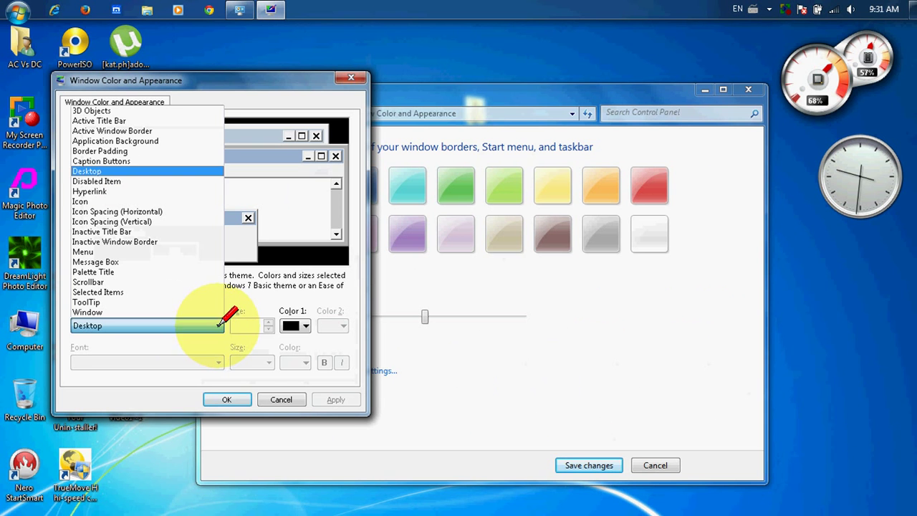
pyautogui.click(94, 199)
pyautogui.click(218, 363)
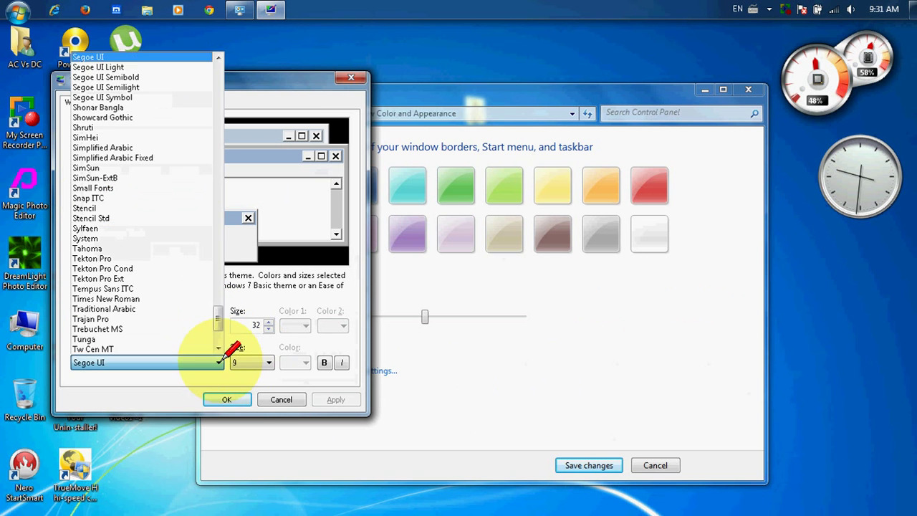
pyautogui.scroll(-5, 135, 340)
pyautogui.click(133, 349)
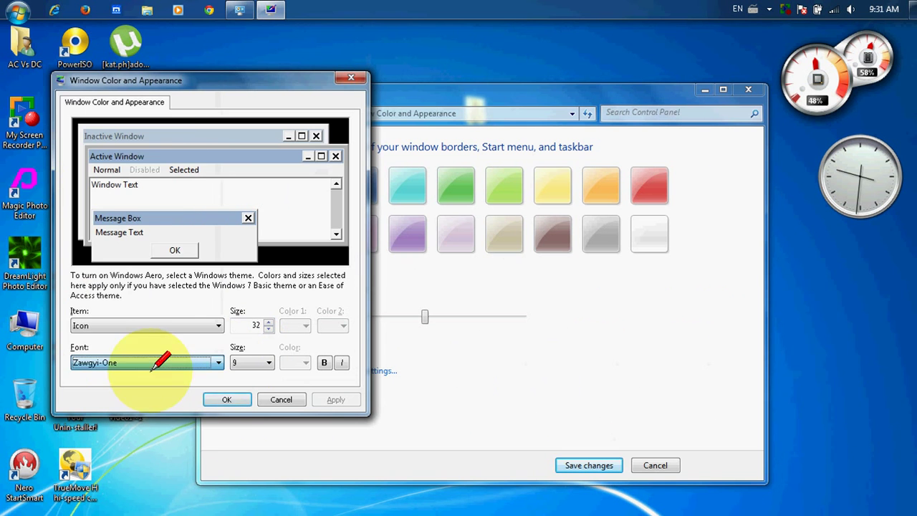
pyautogui.click(228, 405)
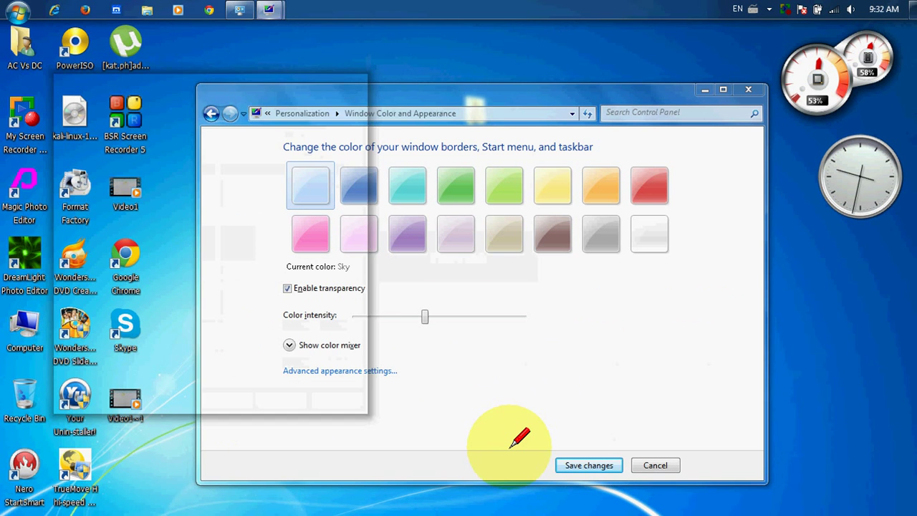
pyautogui.click(589, 465)
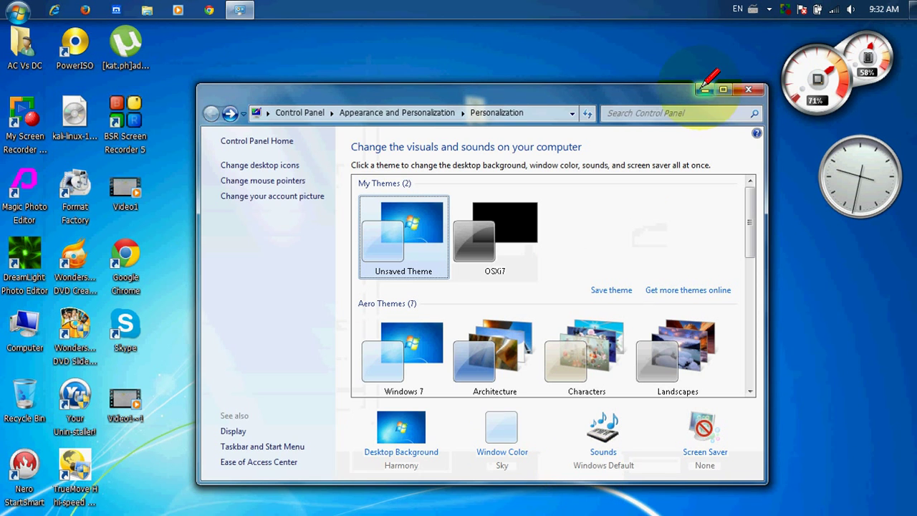
pyautogui.hotkey('alt', 'F4')
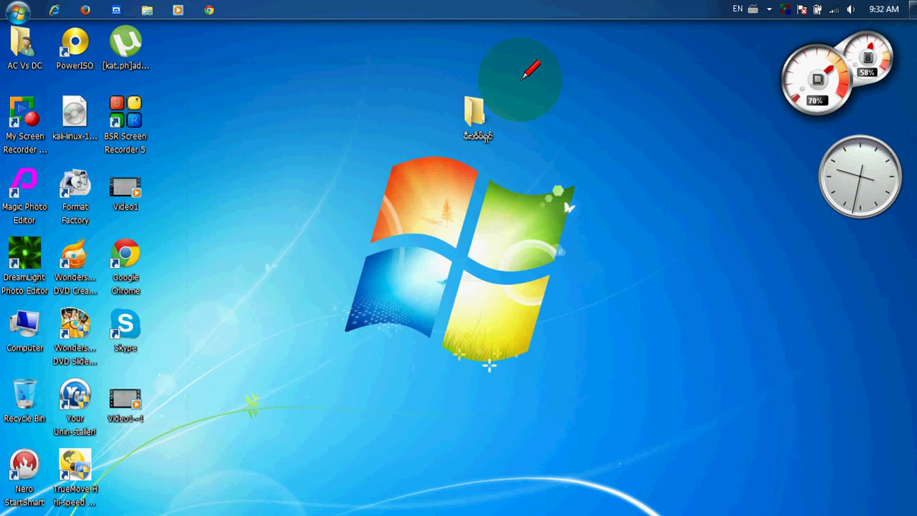
# Move the Burmese-named folder onto the green part of the Windows logo on the desktop
pyautogui.moveTo(476, 119); pyautogui.dragTo(523, 188)
pyautogui.moveTo(552, 98); pyautogui.dragTo(566, 283)
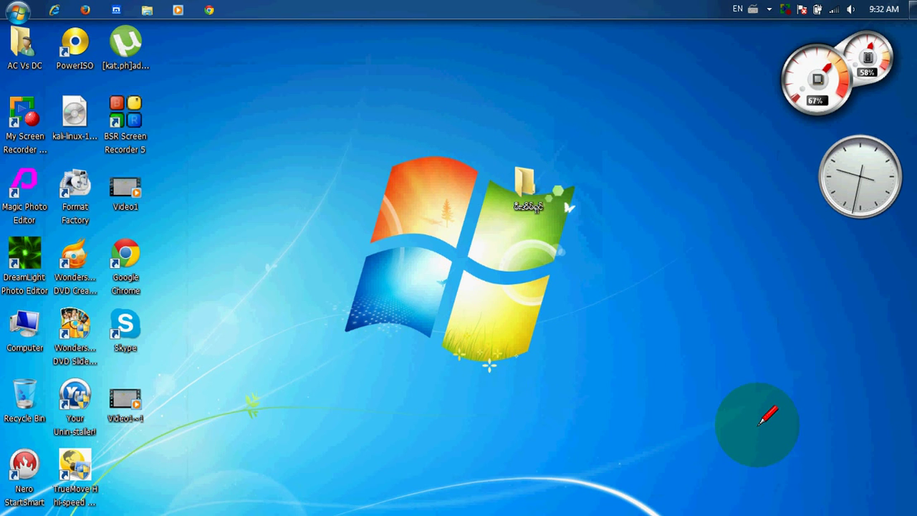
# Switch to Google Talk and open a chat window with the contact marked Busy
pyautogui.moveTo(764, 513)
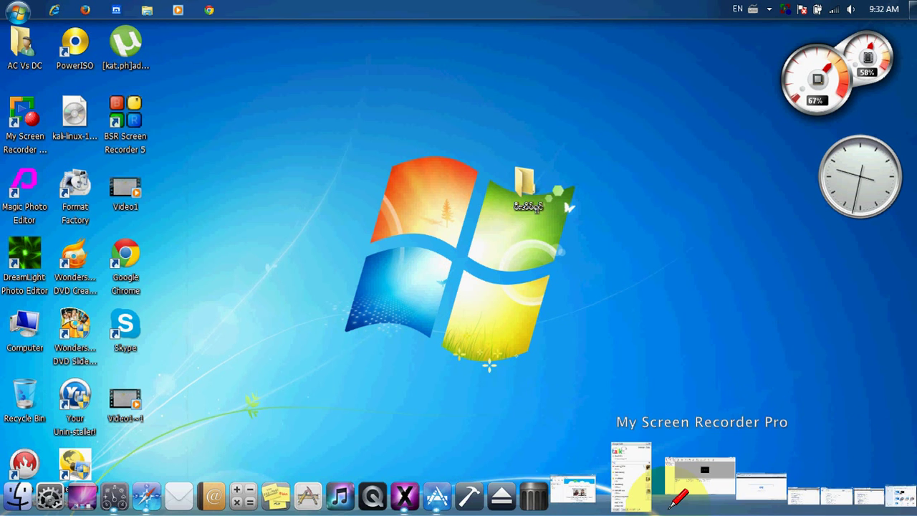
pyautogui.click(653, 477)
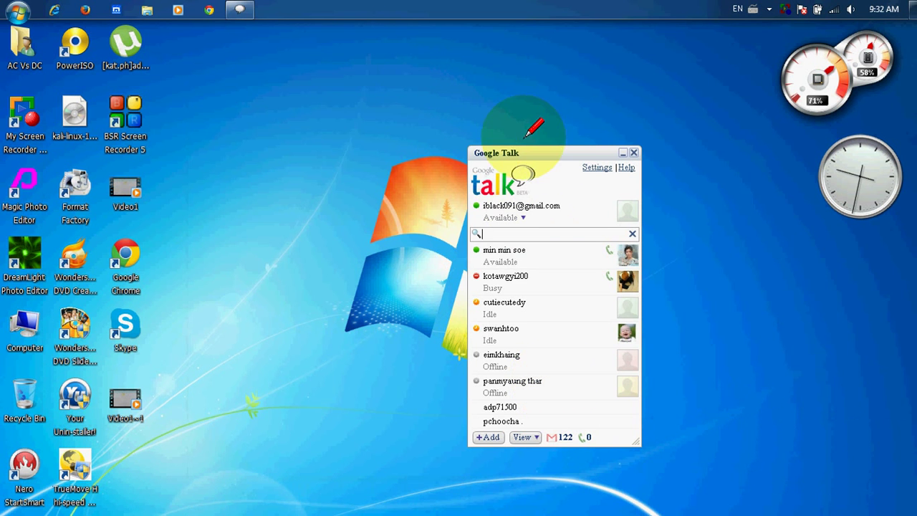
pyautogui.moveTo(552, 352)
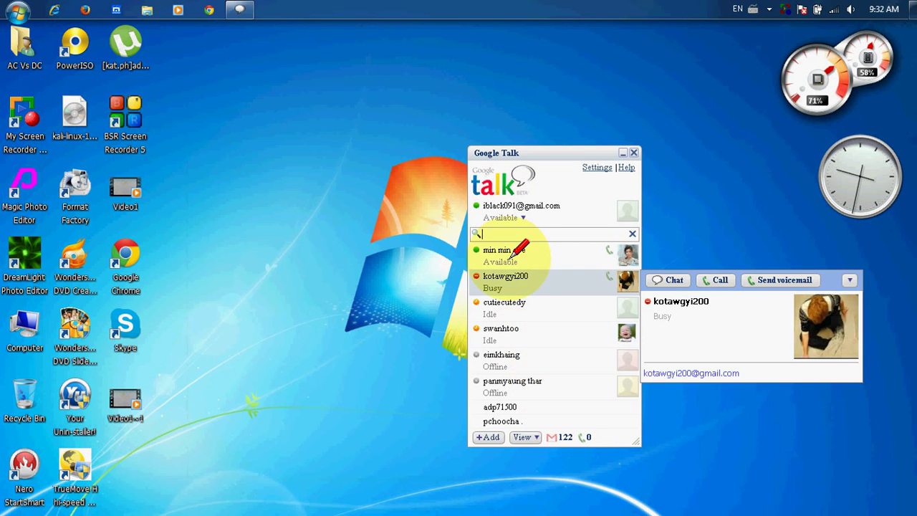
pyautogui.doubleClick(525, 281)
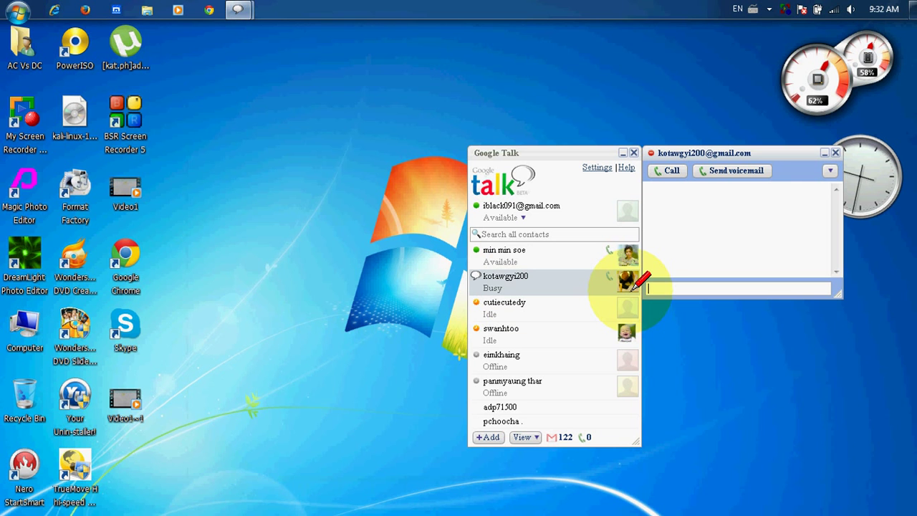
# Enter a few Burmese test characters in the chat message box and erase them without sending
pyautogui.write('lllllll')
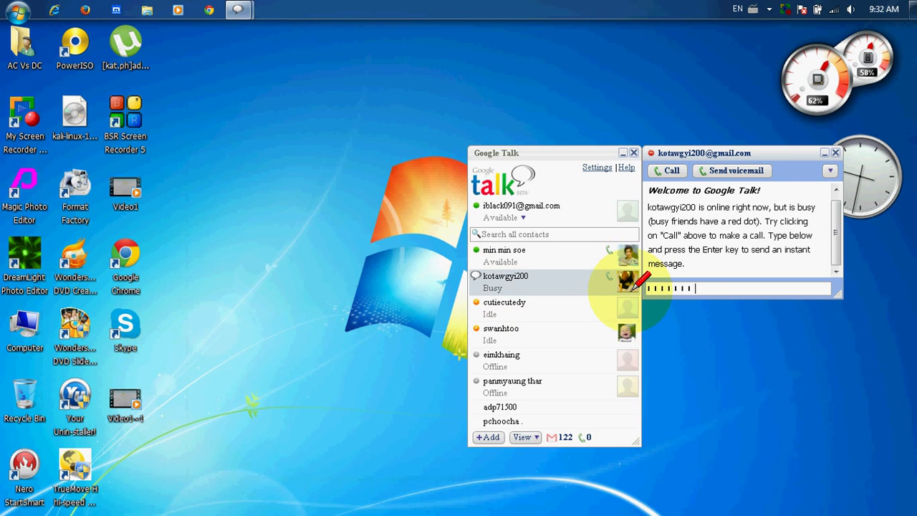
pyautogui.press('BackSpace')
pyautogui.press('BackSpace')
pyautogui.press('BackSpace')
pyautogui.press('BackSpace')
pyautogui.press('BackSpace')
pyautogui.press('BackSpace')
pyautogui.press('BackSpace')
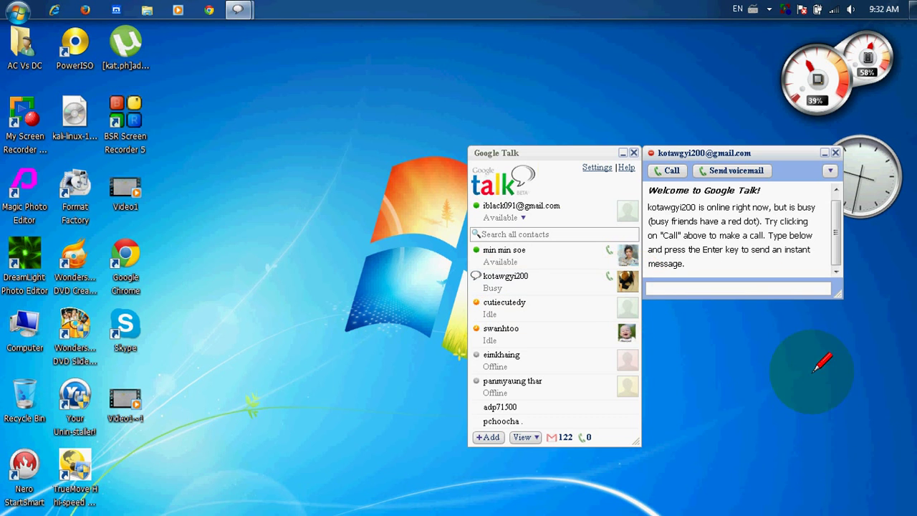
# Set the Google Talk font to Zawgyi-One in the general settings and save the change
pyautogui.click(595, 167)
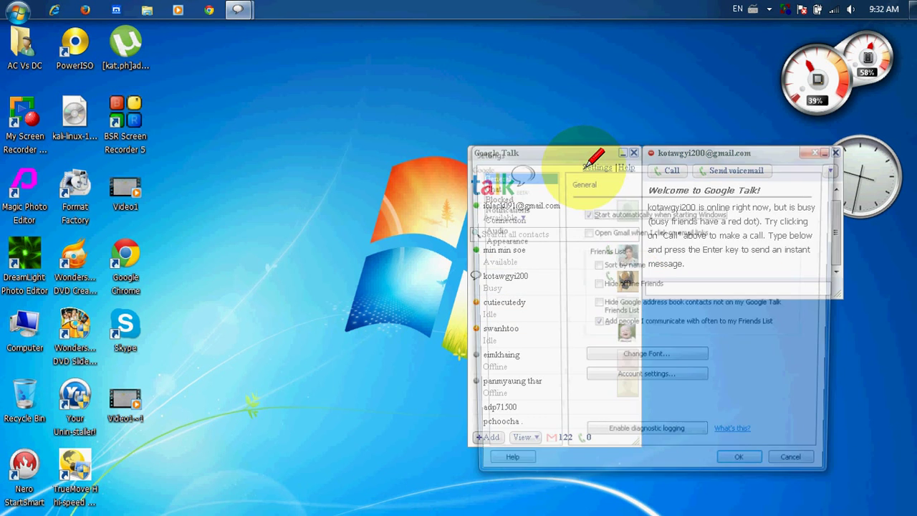
pyautogui.click(622, 361)
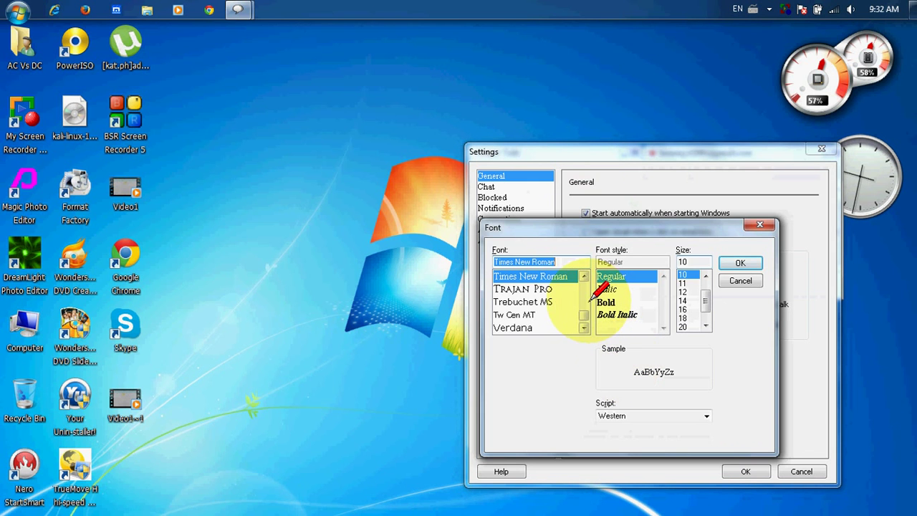
pyautogui.scroll(-2, 587, 315)
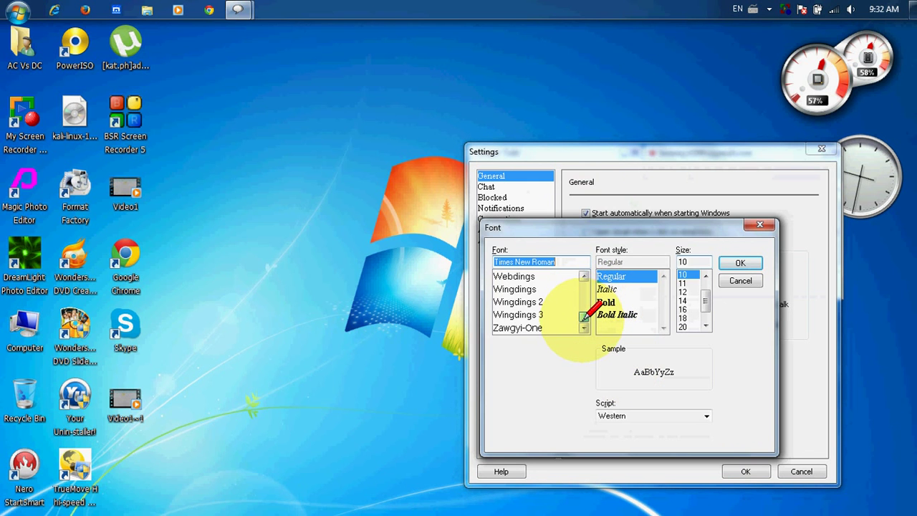
pyautogui.click(539, 326)
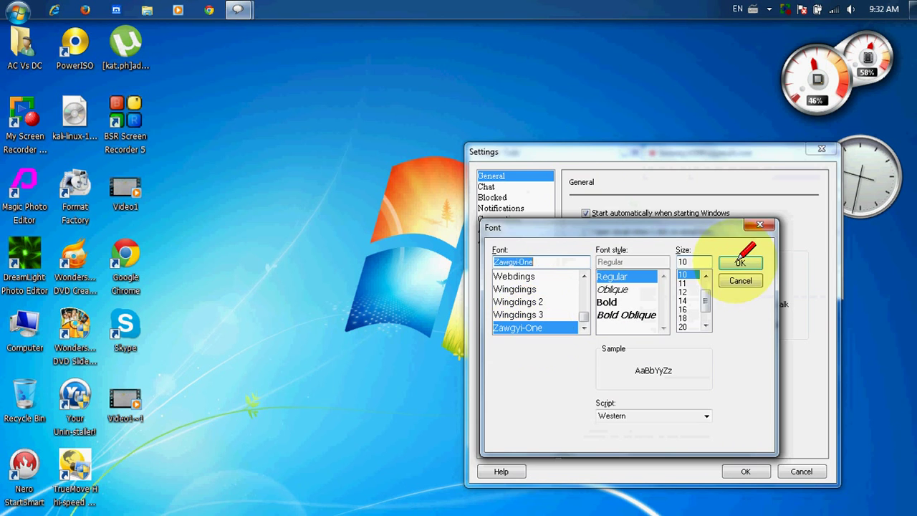
pyautogui.click(740, 263)
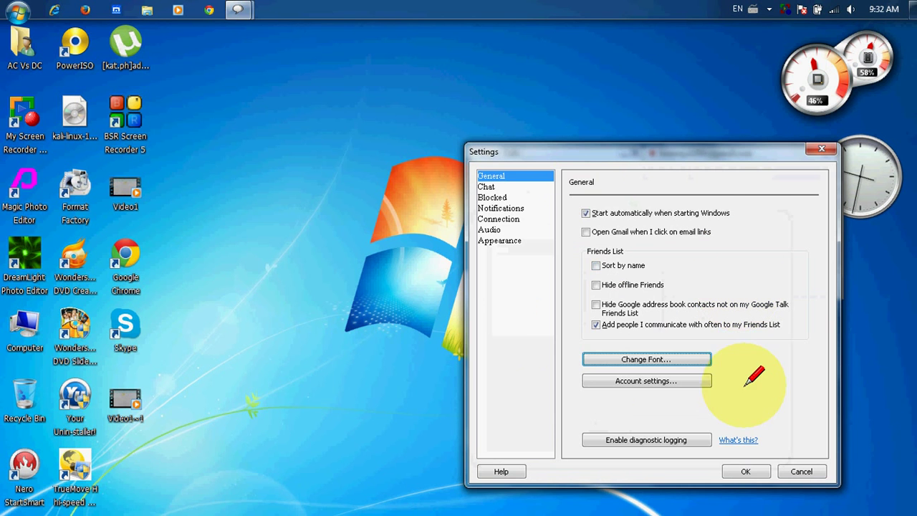
pyautogui.click(749, 470)
# Send the Burmese test message "ဟိုင်း" to the contact marked Busy and minimize the Google Talk contact list
pyautogui.doubleClick(534, 298)
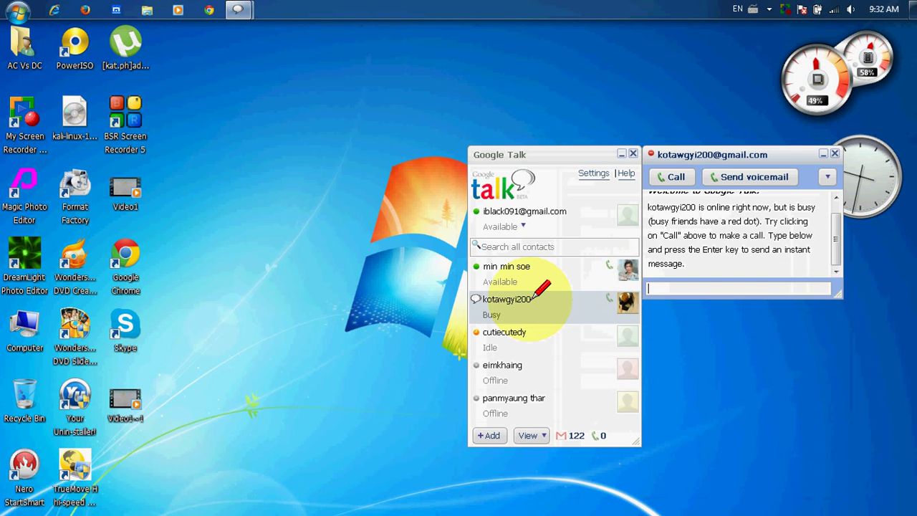
pyautogui.write('ေ')
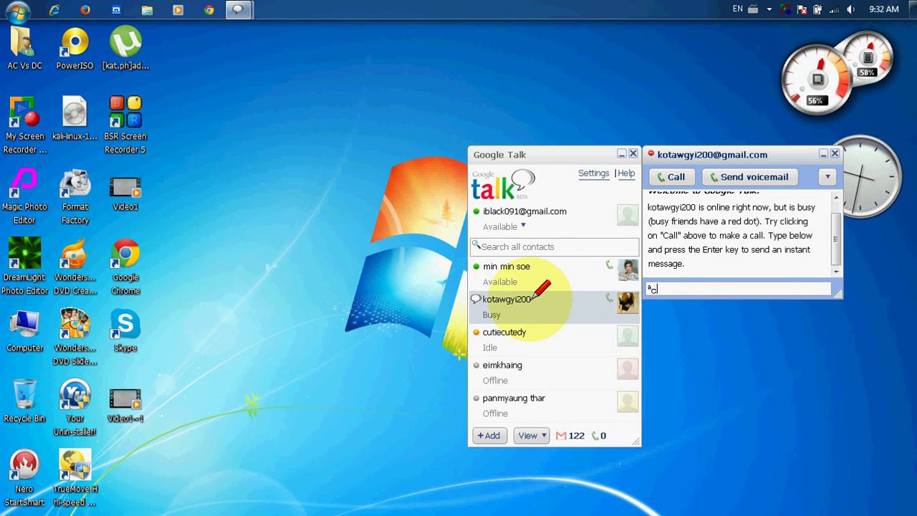
pyautogui.press('BackSpace')
pyautogui.press('BackSpace')
pyautogui.write('သိုင်း')
pyautogui.press('Return')
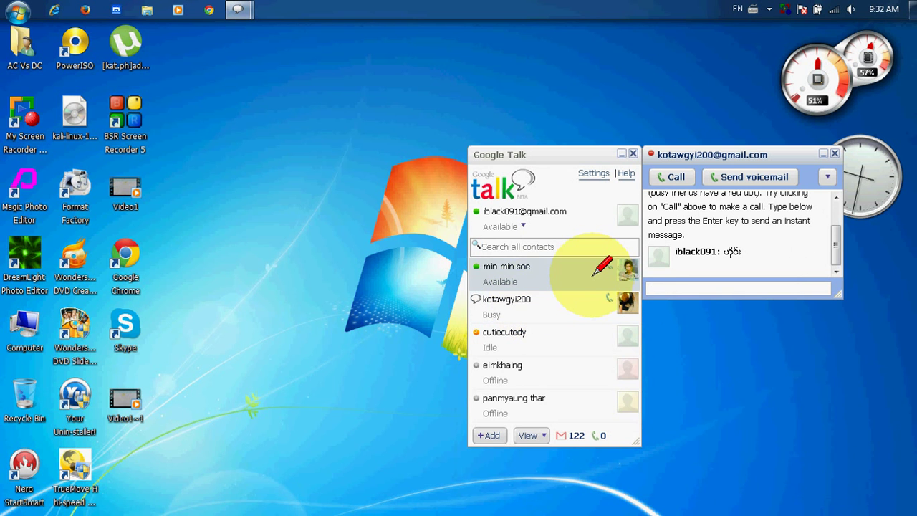
pyautogui.click(765, 294)
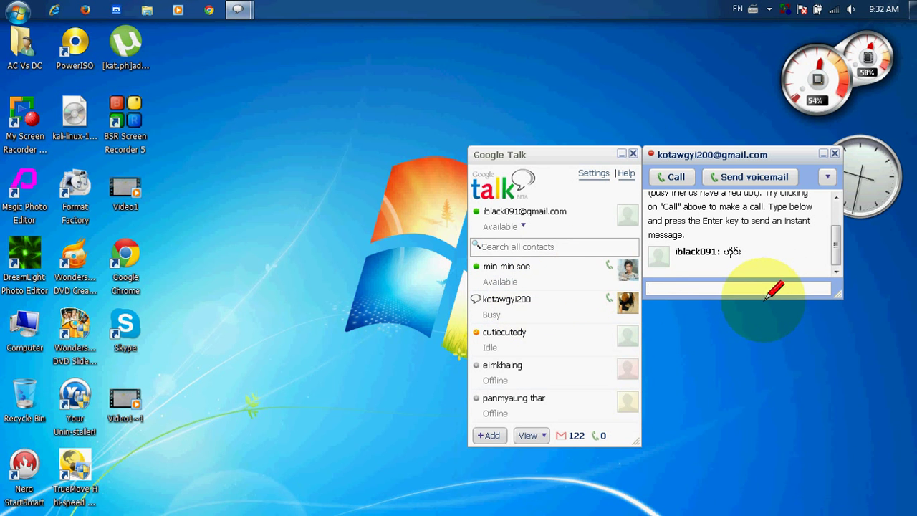
pyautogui.click(622, 154)
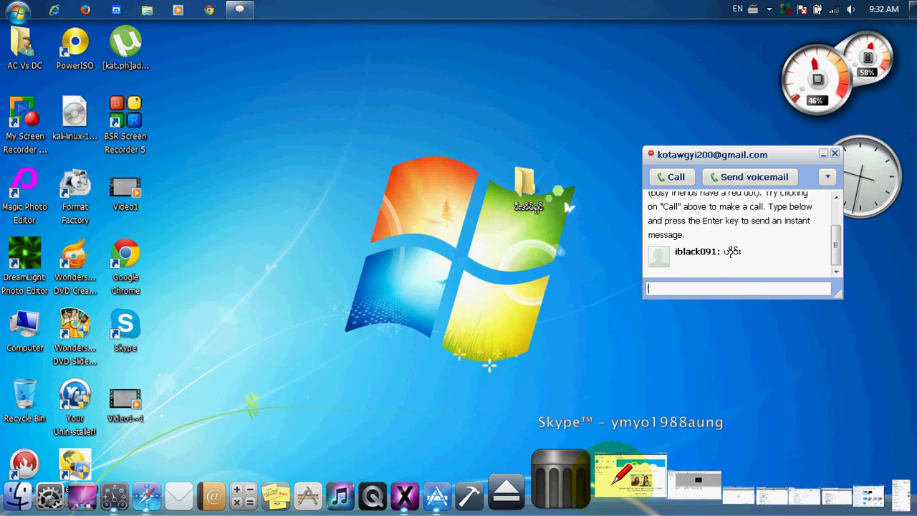
# Switch to Skype and send the Burmese test message "ဟိုင်း" to the first contact under Today
pyautogui.click(616, 477)
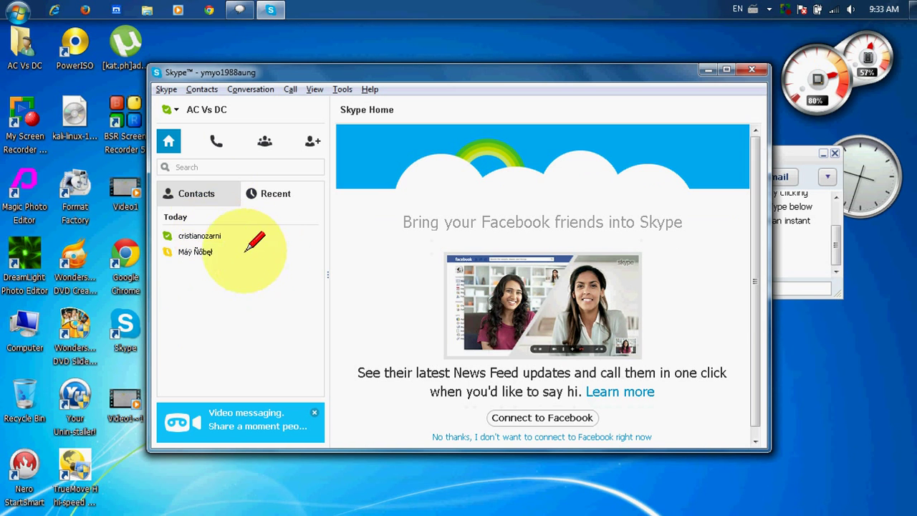
pyautogui.click(201, 234)
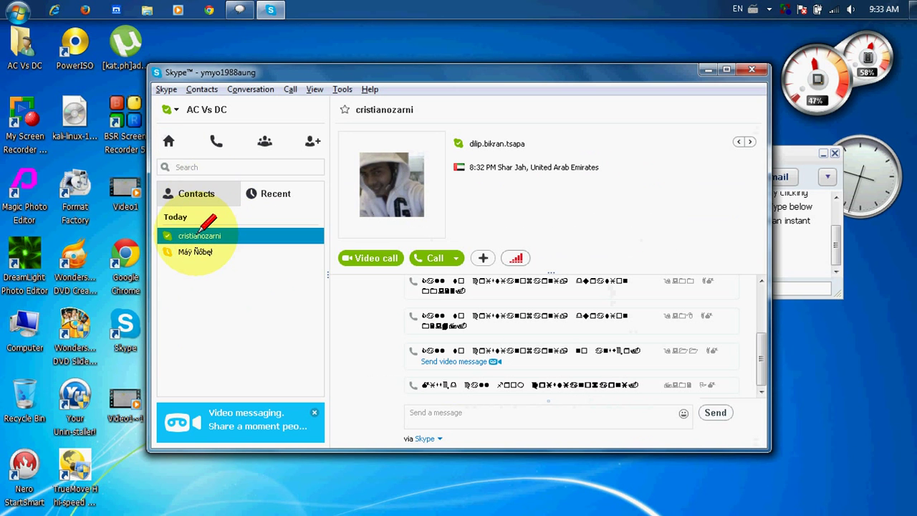
pyautogui.click(487, 415)
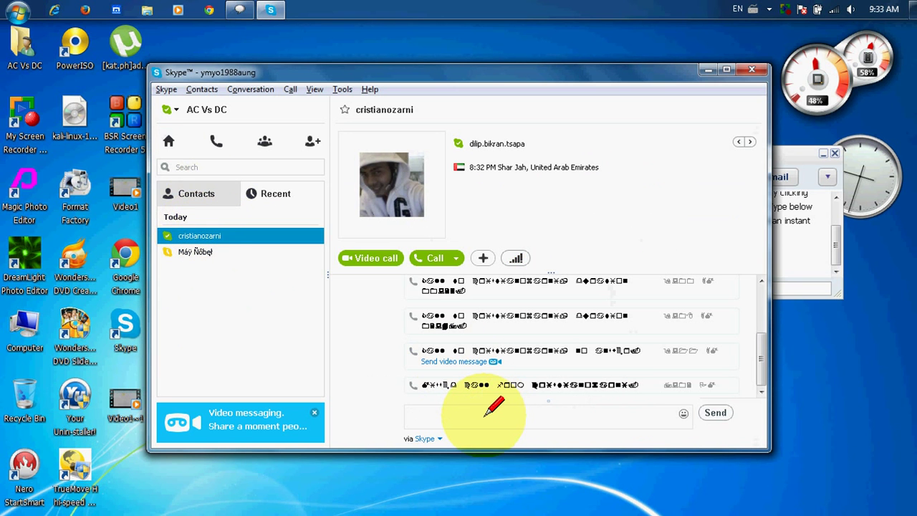
pyautogui.write('oooooo')
pyautogui.press('Return')
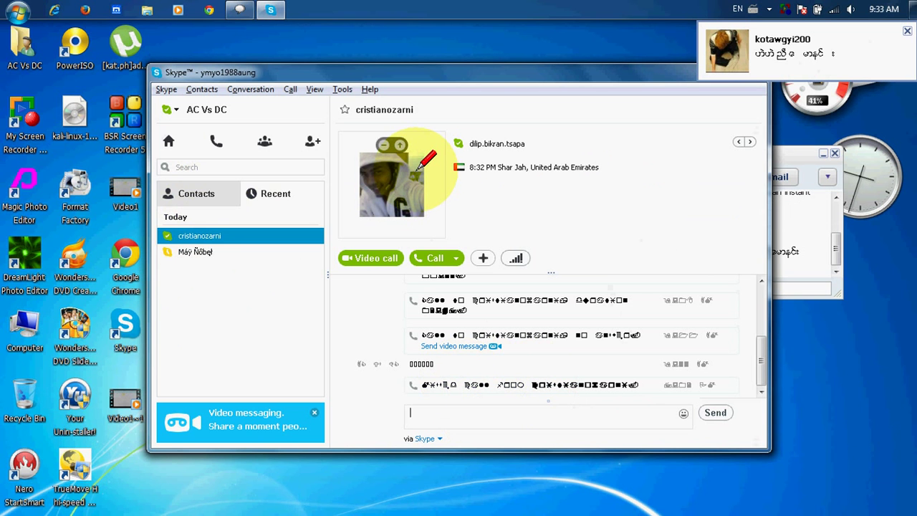
# Set the instant message font to Zawgyi-One in Skype's IM appearance options and save the options
pyautogui.click(342, 88)
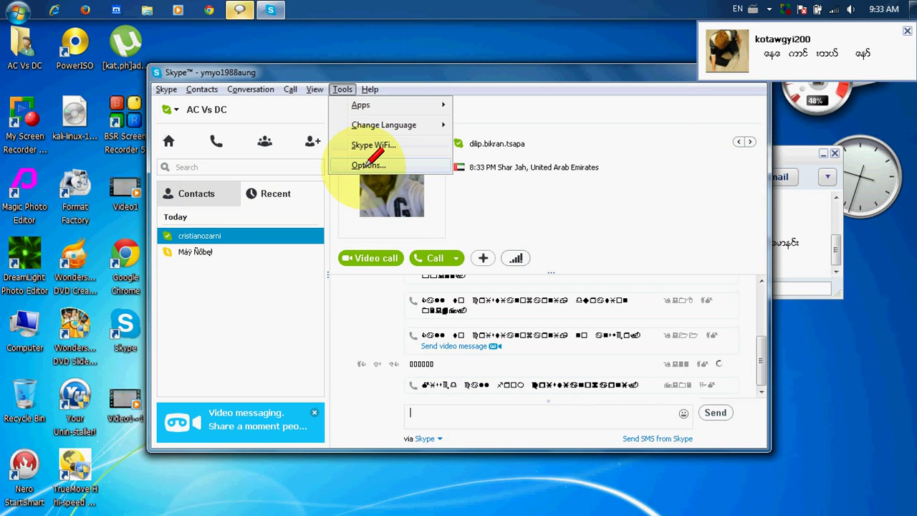
pyautogui.click(367, 164)
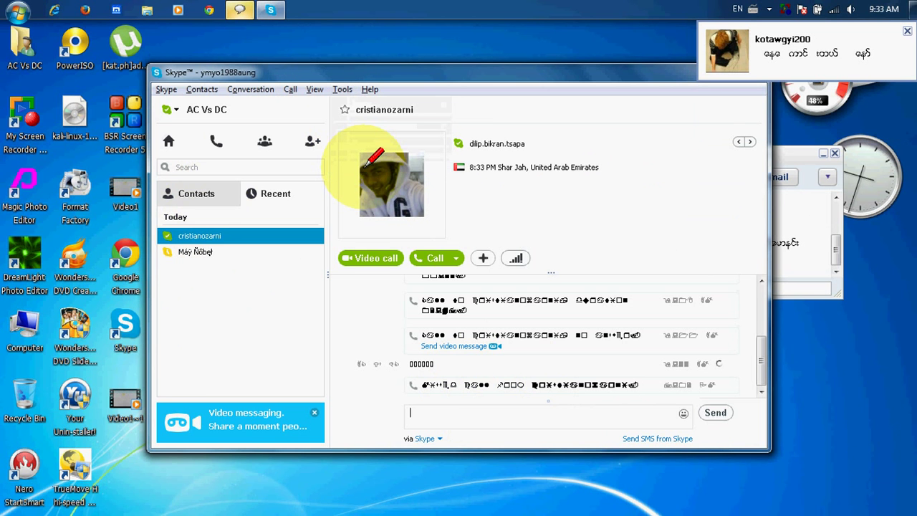
pyautogui.click(266, 342)
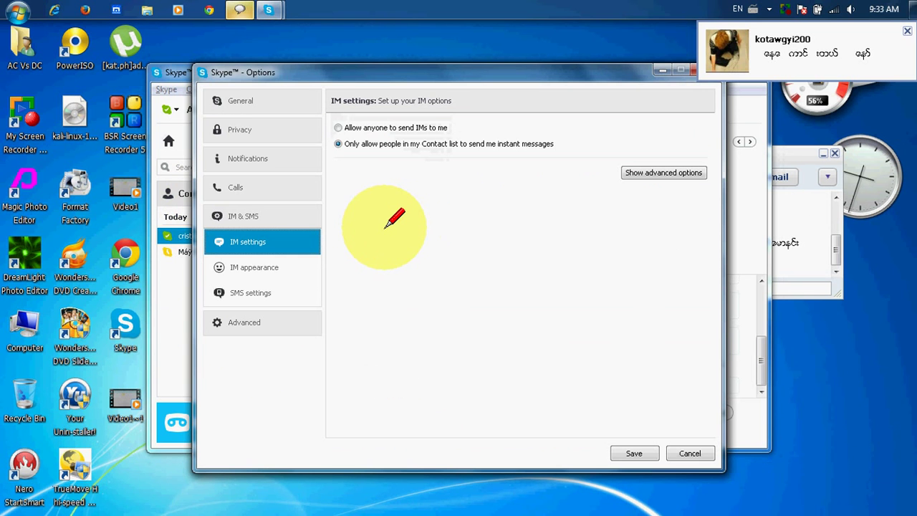
pyautogui.click(251, 268)
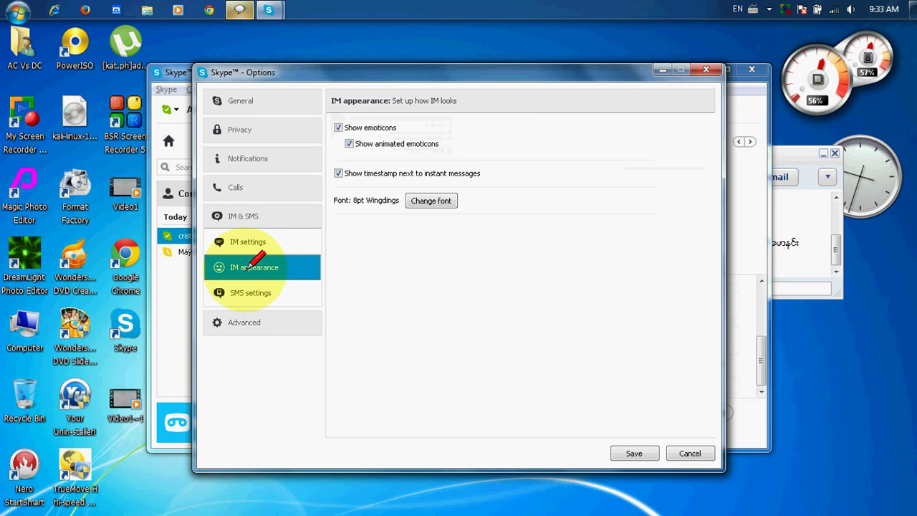
pyautogui.click(433, 199)
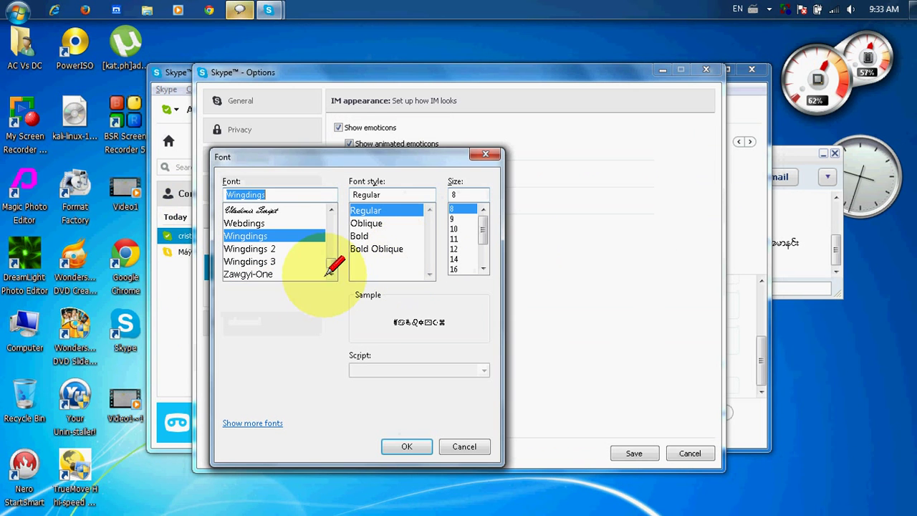
pyautogui.click(262, 274)
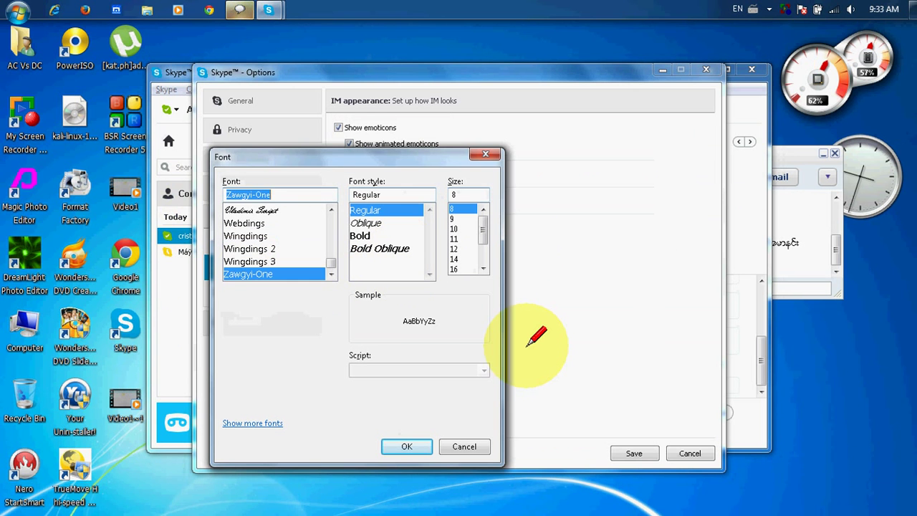
pyautogui.click(407, 445)
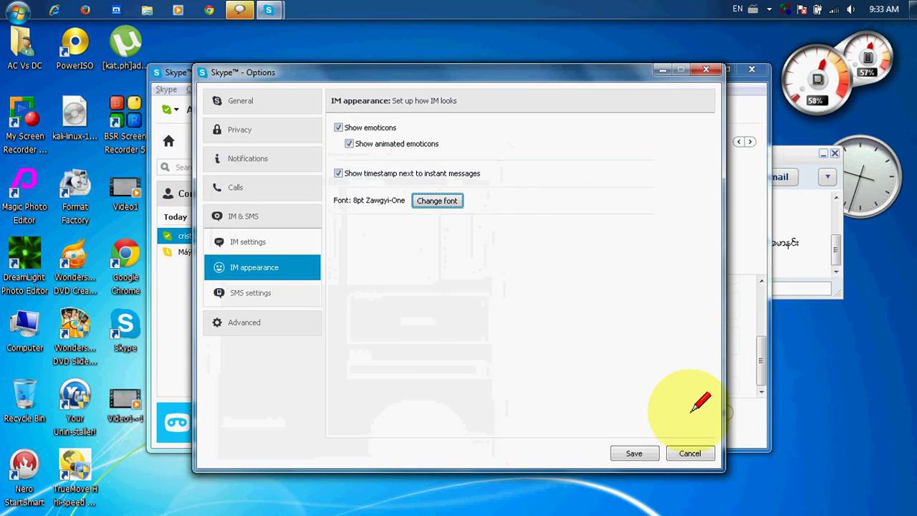
pyautogui.click(634, 452)
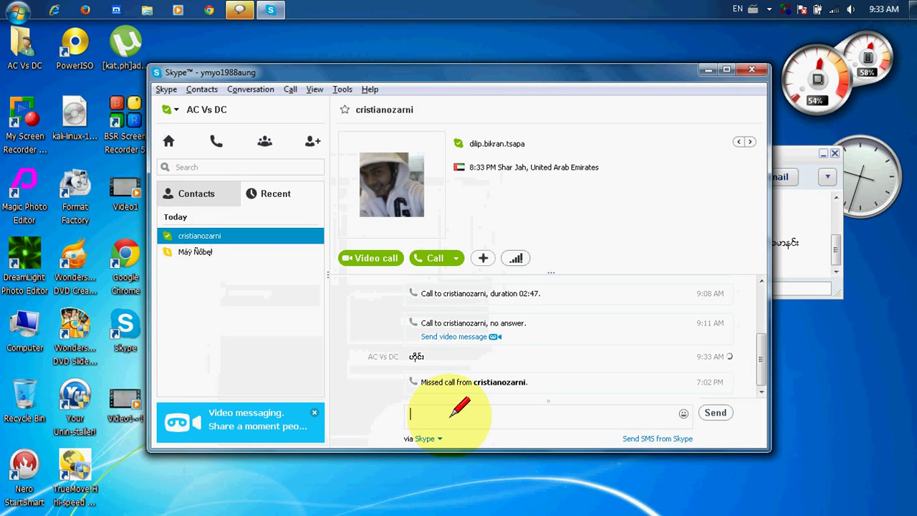
# Minimize the Skype window and reveal the dock of minimized windows on the desktop
pyautogui.write('ဟိုင်း')
pyautogui.click(708, 70)
pyautogui.rightClick(287, 141)
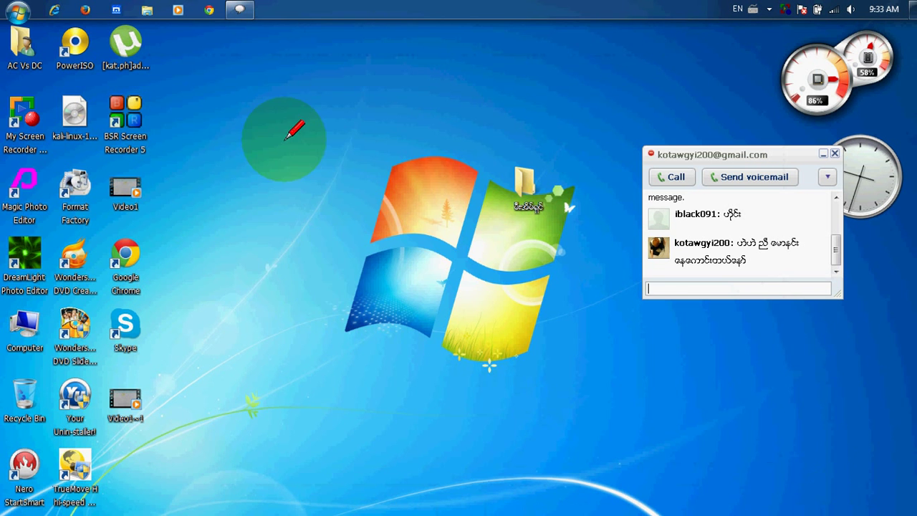
pyautogui.click(347, 179)
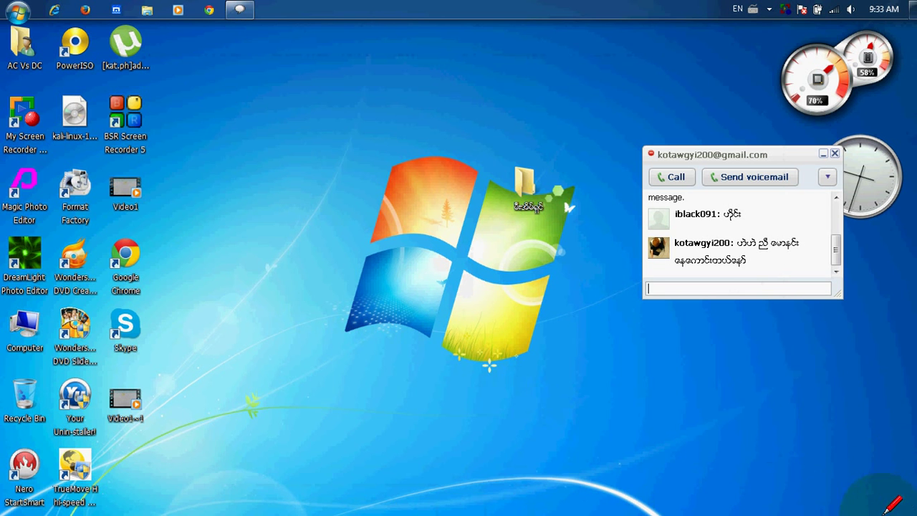
pyautogui.moveTo(850, 512)
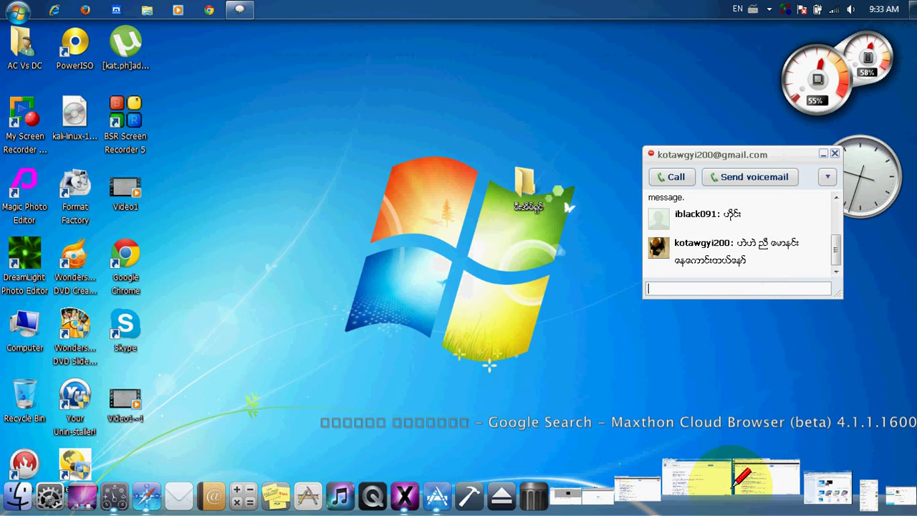